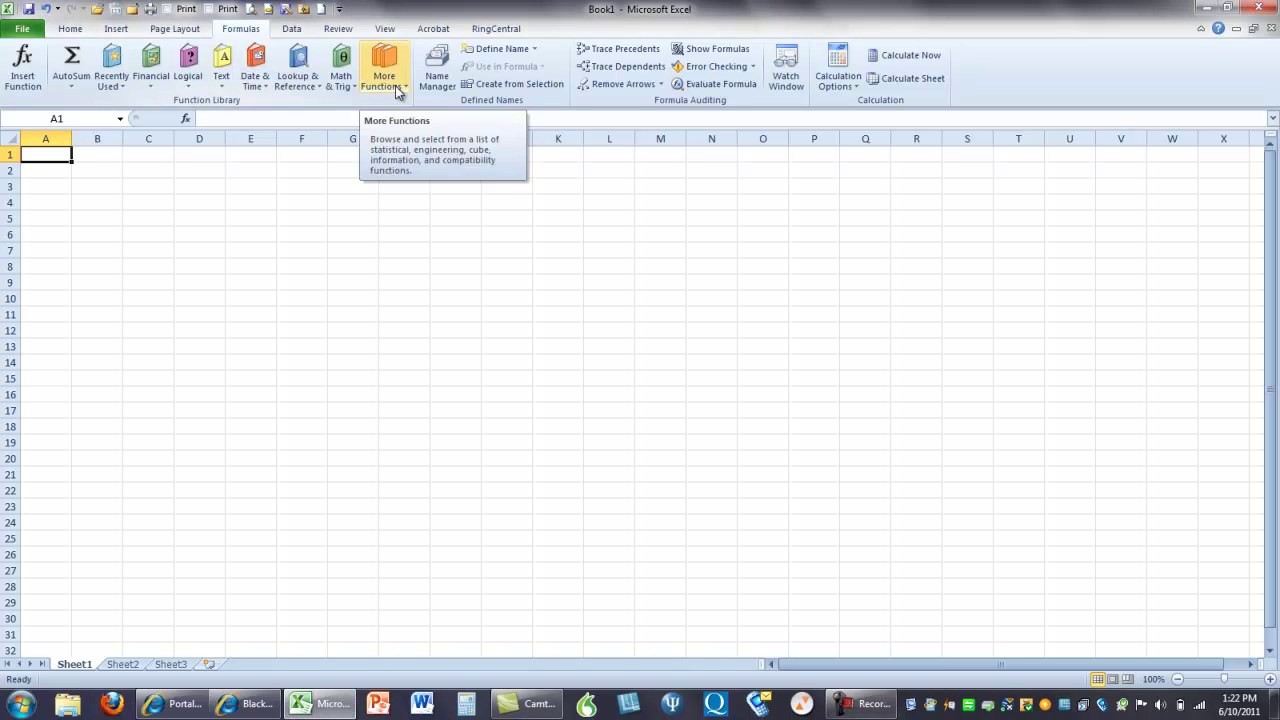
# - Start the statistical NORM.DIST function in cell A1 and reposition its arguments dialog higher on the sheet
pyautogui.click(397, 90)
pyautogui.moveTo(399, 104)
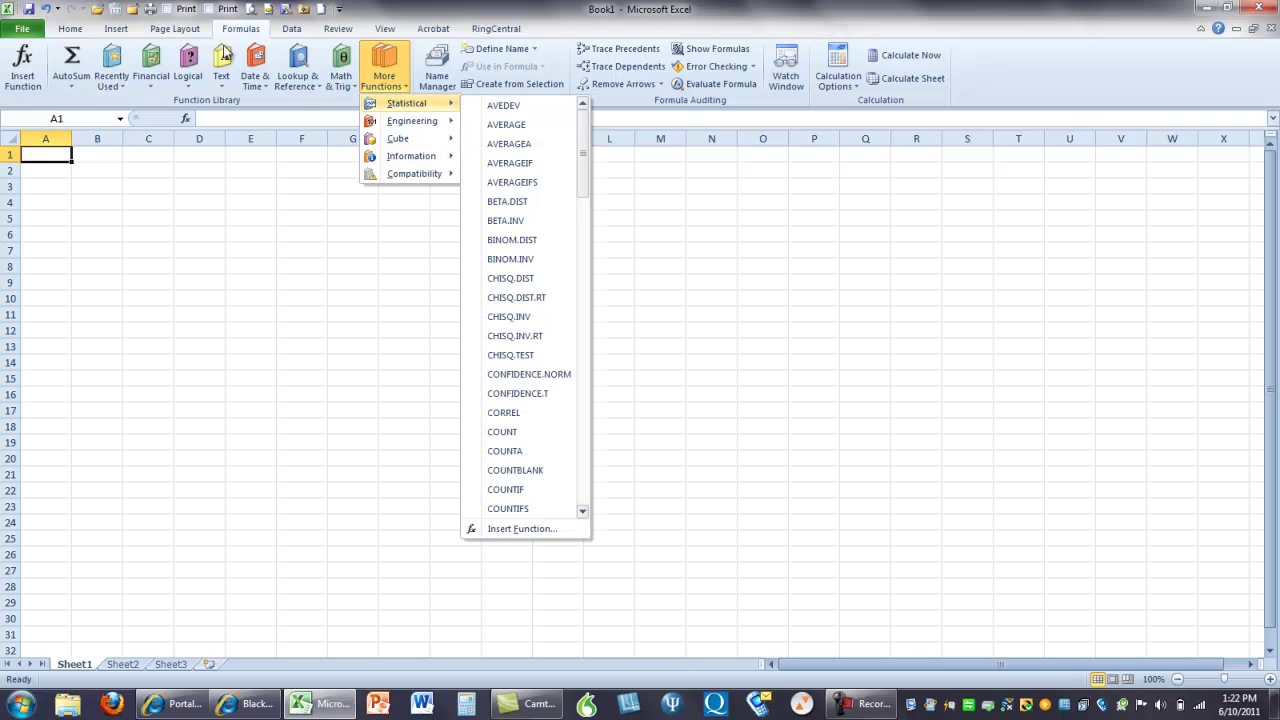
pyautogui.click(70, 30)
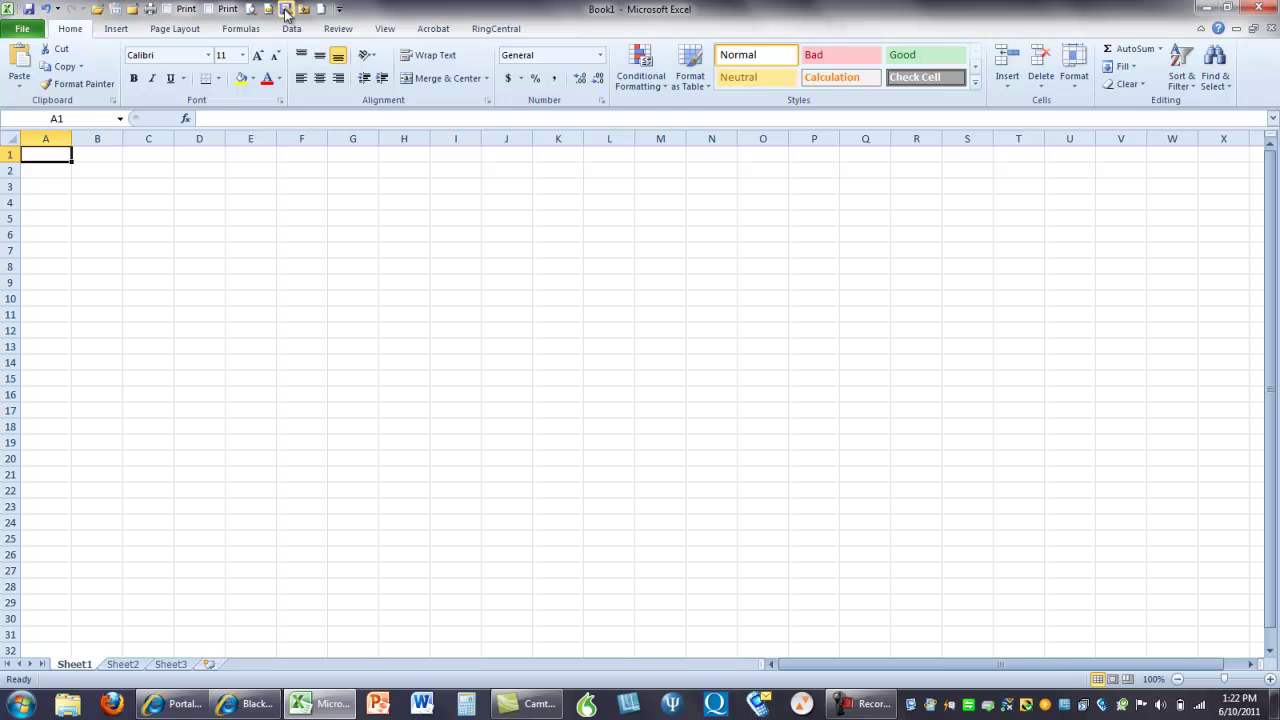
pyautogui.click(249, 31)
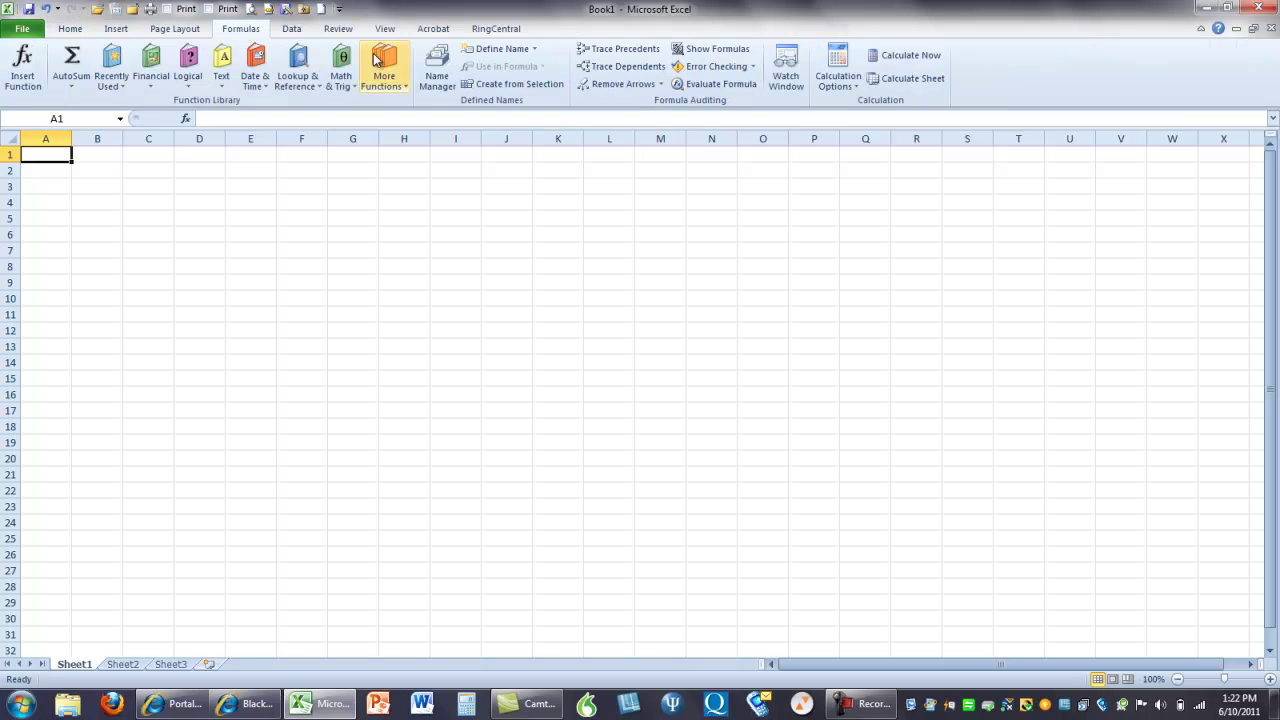
pyautogui.click(389, 78)
pyautogui.moveTo(404, 104)
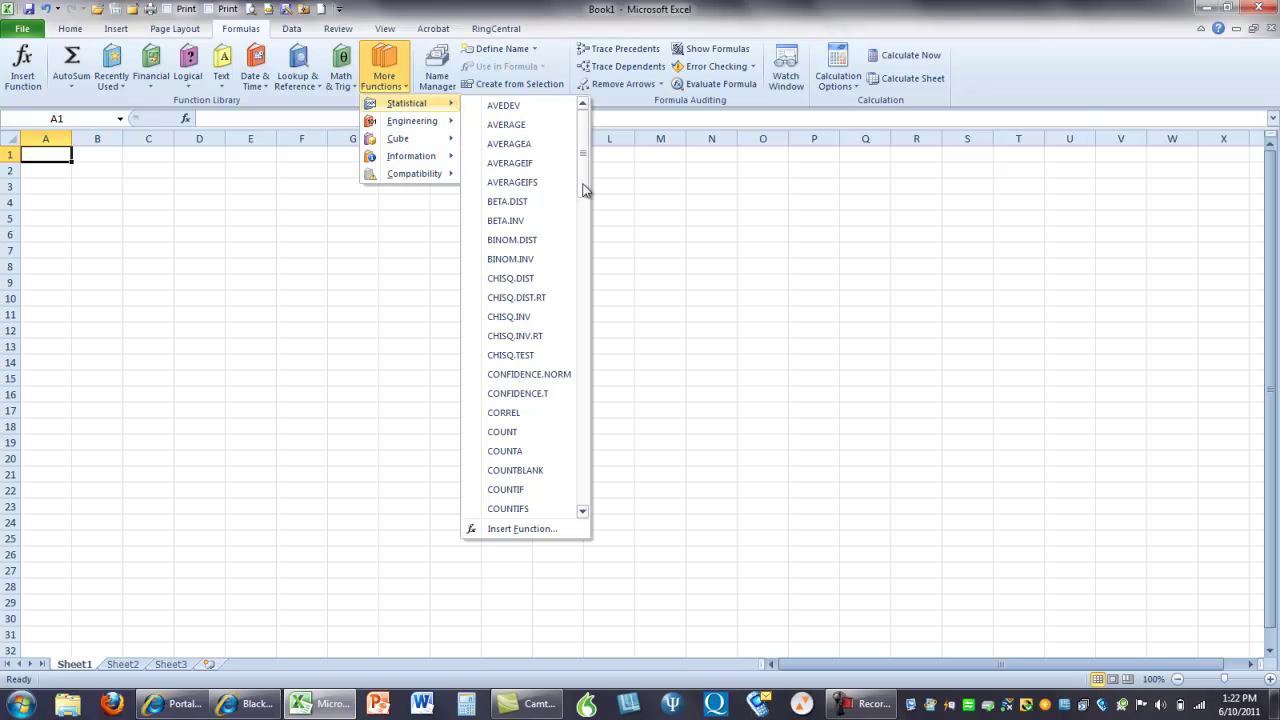
pyautogui.moveTo(587, 188); pyautogui.dragTo(557, 354)
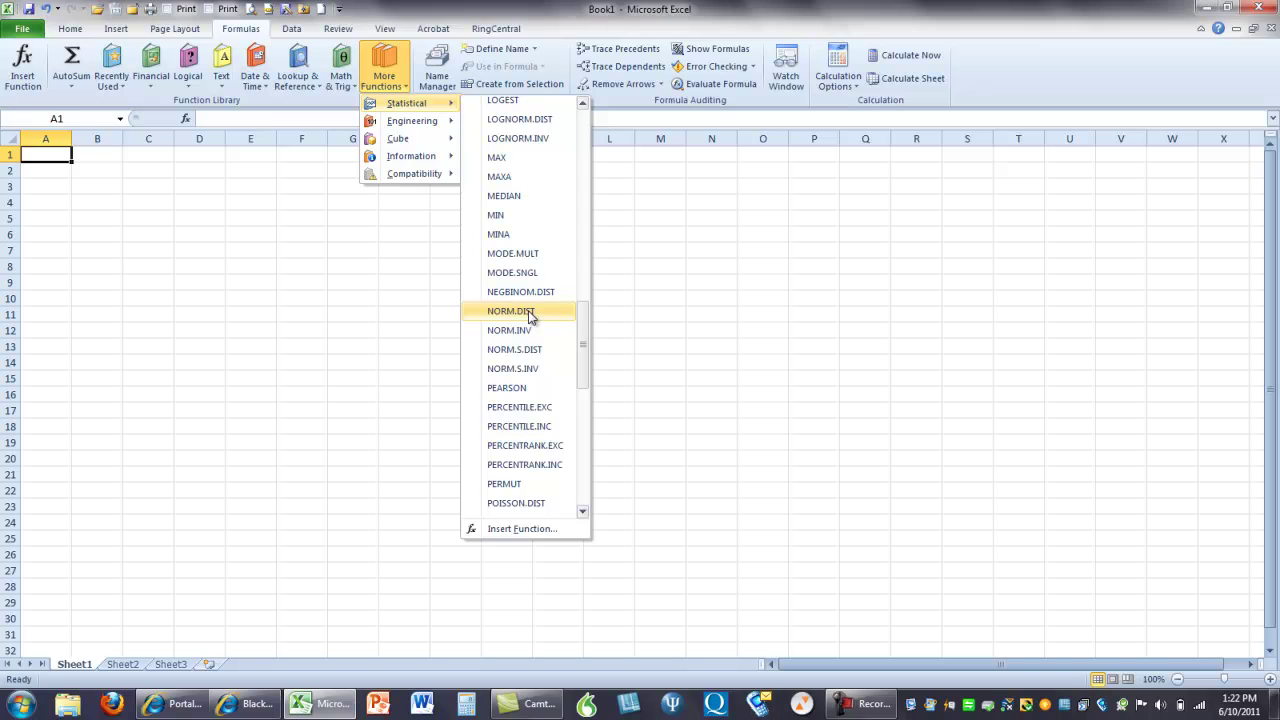
pyautogui.click(530, 315)
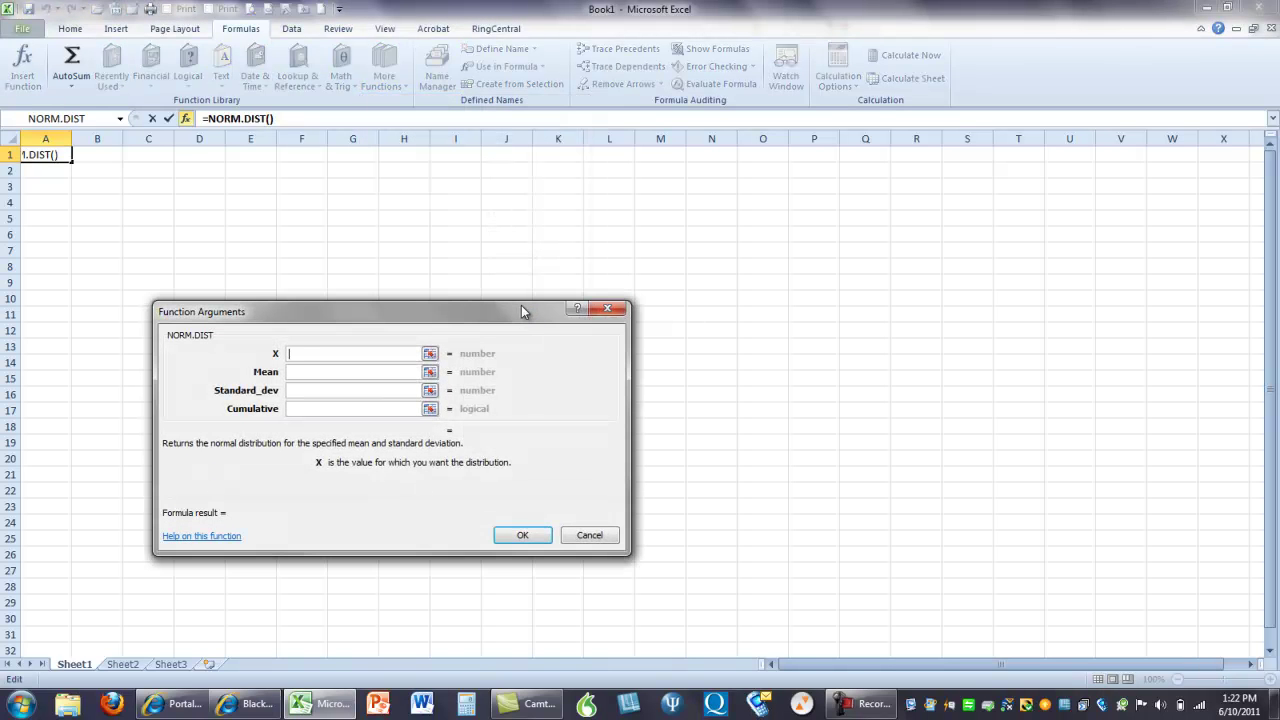
pyautogui.moveTo(519, 312); pyautogui.dragTo(489, 181)
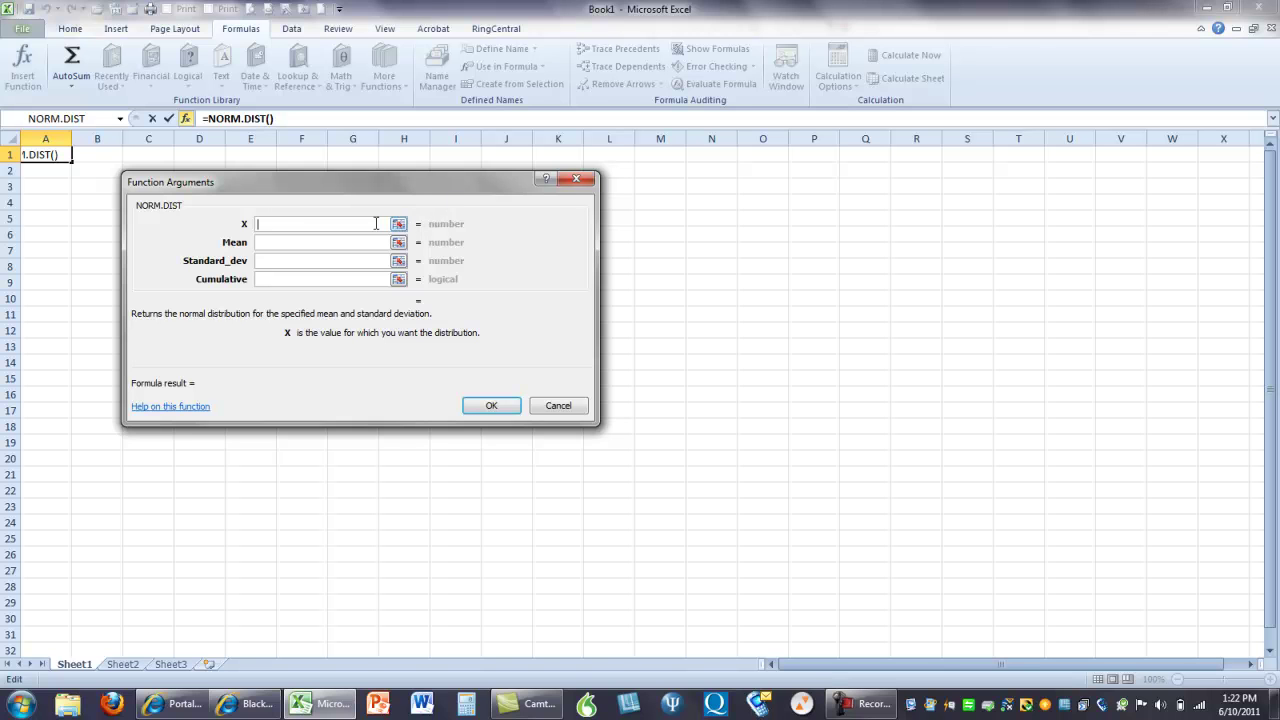
# - Set the NORM.DIST arguments to X -1.96, mean 0, standard deviation 1 and cumulative true
pyautogui.write('-1.96')
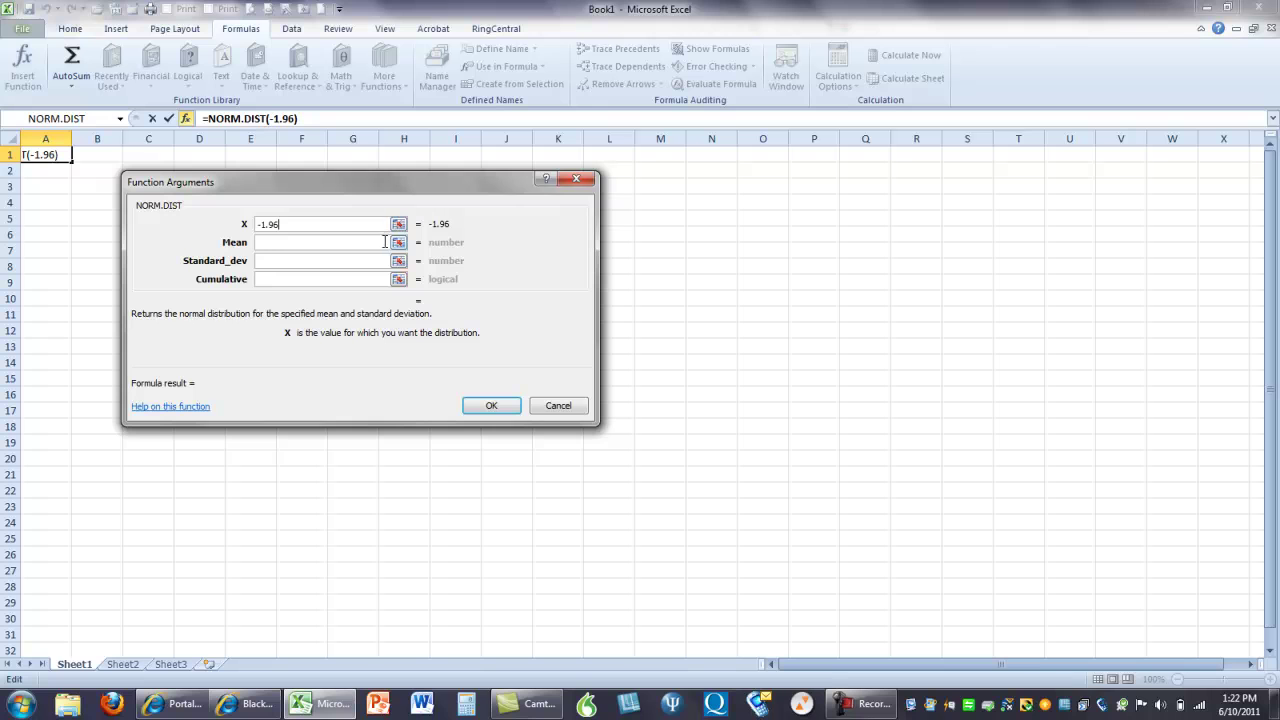
pyautogui.click(355, 246)
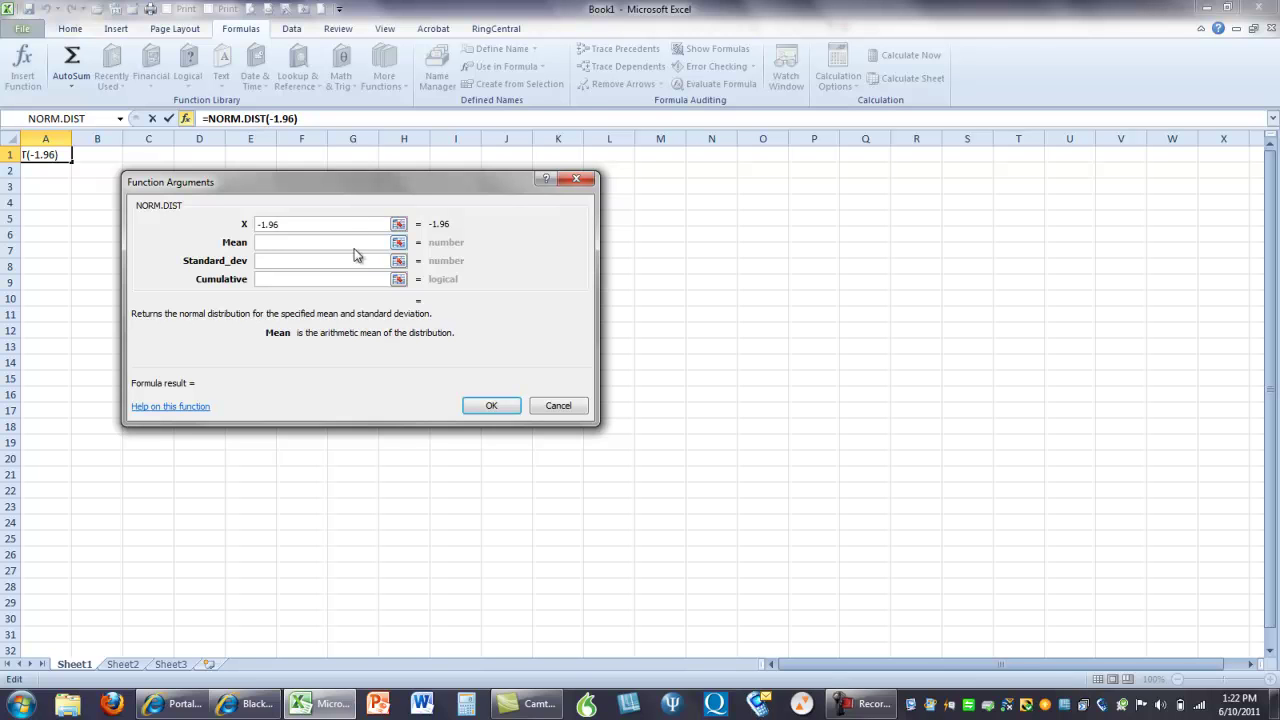
pyautogui.write('0')
pyautogui.click(328, 260)
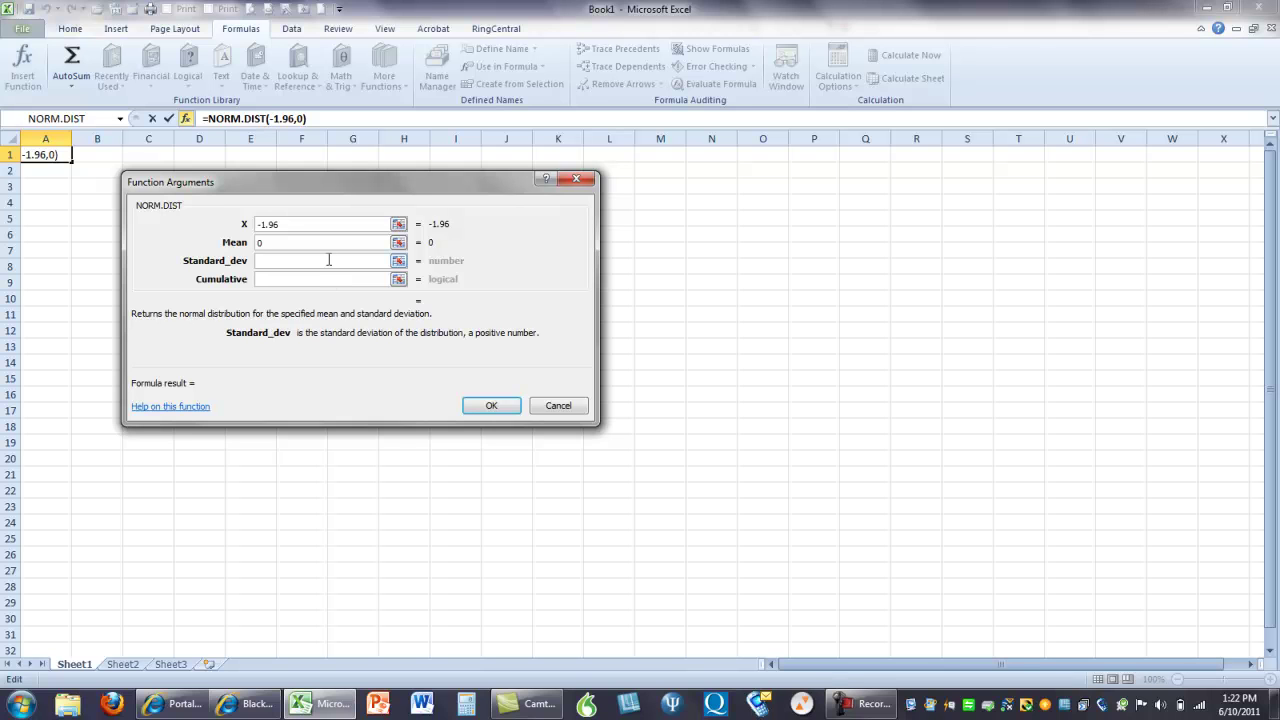
pyautogui.write('1')
pyautogui.click(325, 279)
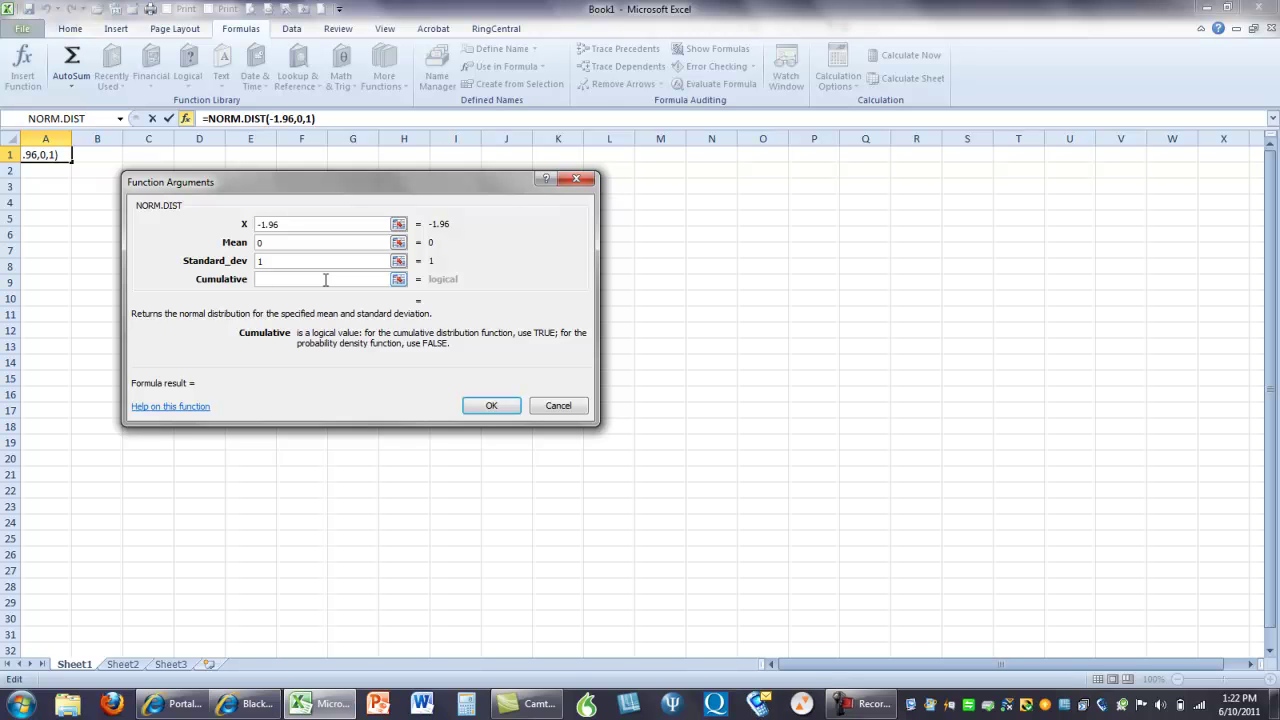
pyautogui.write('true')
pyautogui.press('BackSpace')
pyautogui.press('BackSpace')
pyautogui.write('ue')
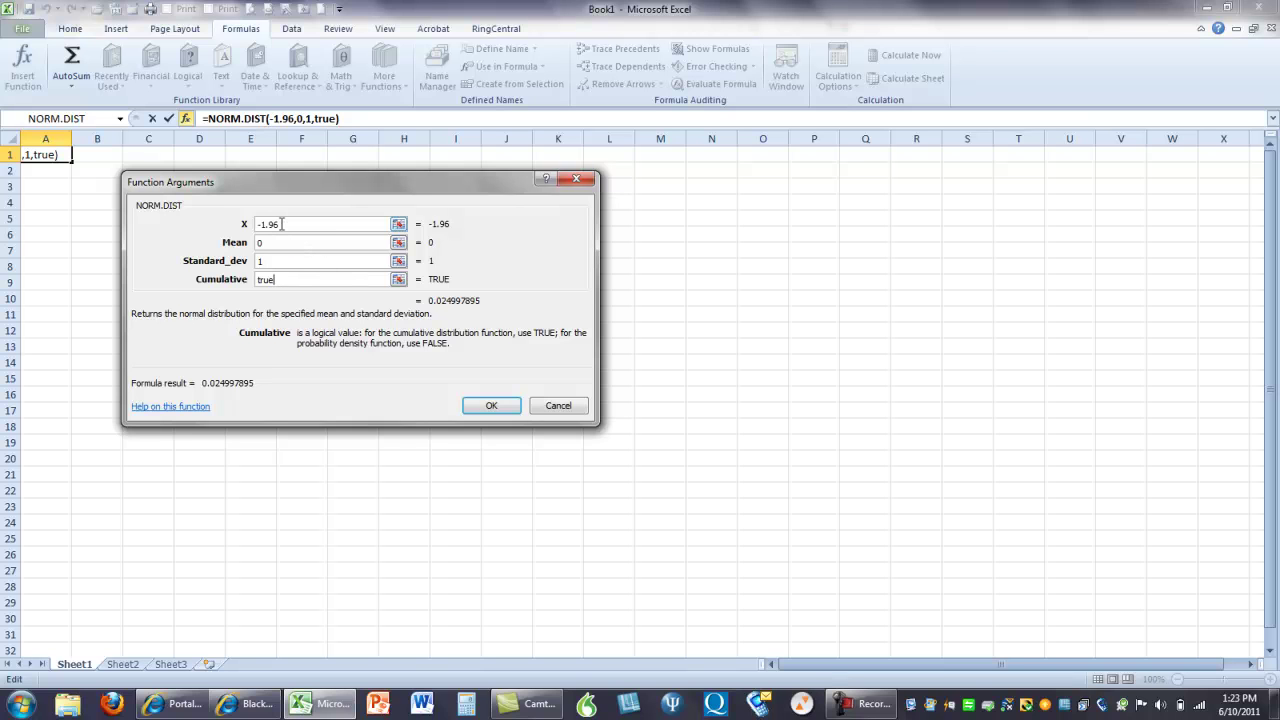
# - Change the NORM.DIST X argument to 1.96 to evaluate its cumulative probability, and discard the function without entering it in the cell
pyautogui.moveTo(283, 224); pyautogui.dragTo(258, 225)
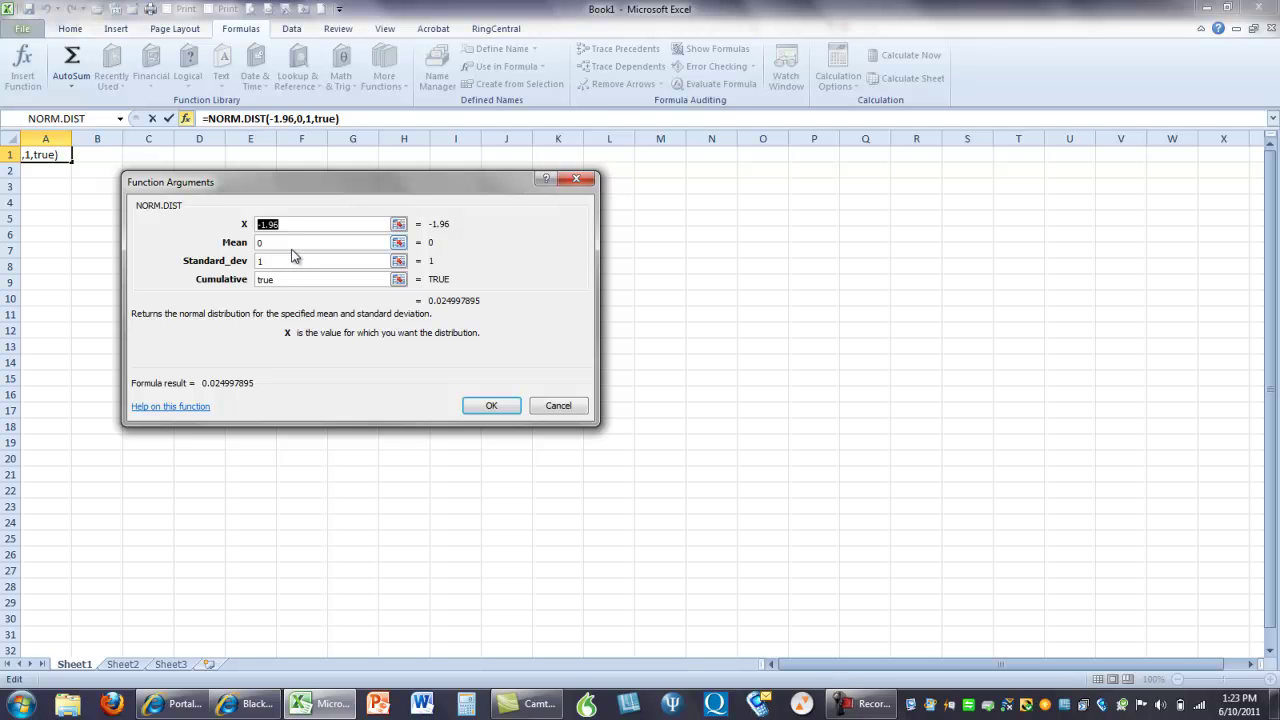
pyautogui.press('Tab')
pyautogui.press('Tab')
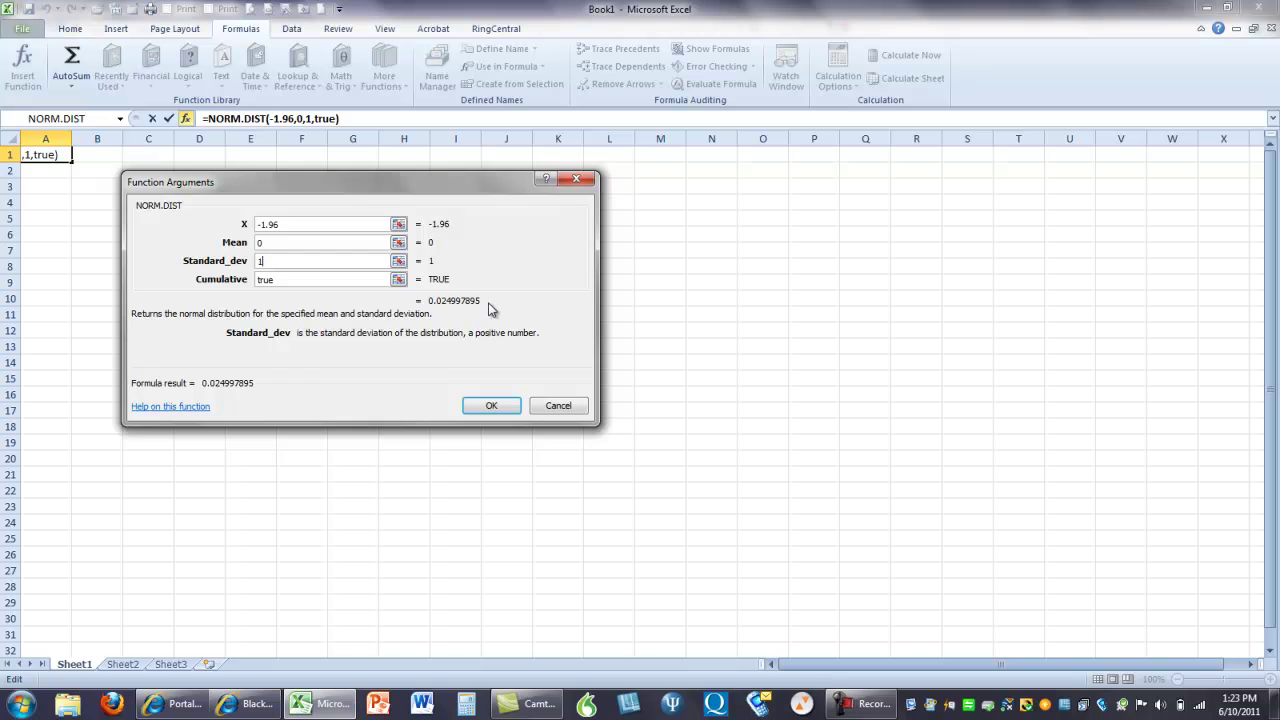
pyautogui.moveTo(489, 304); pyautogui.dragTo(453, 286)
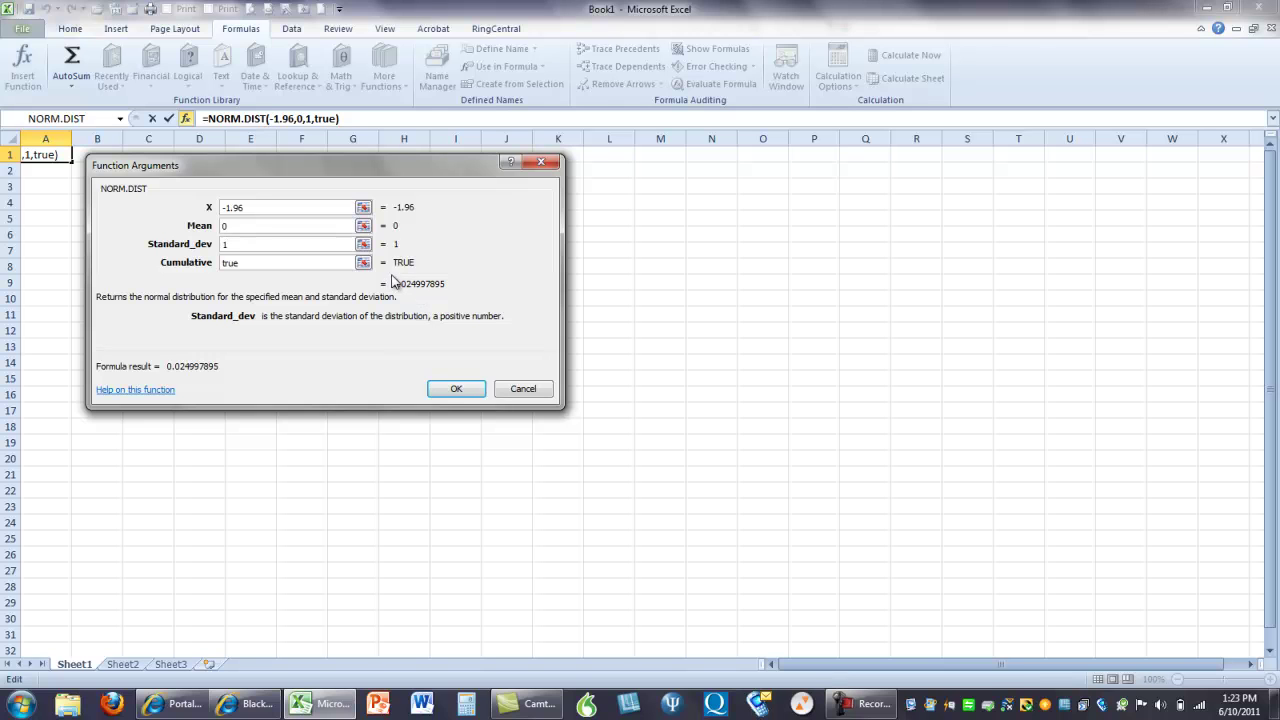
pyautogui.click(226, 207)
pyautogui.press('BackSpace')
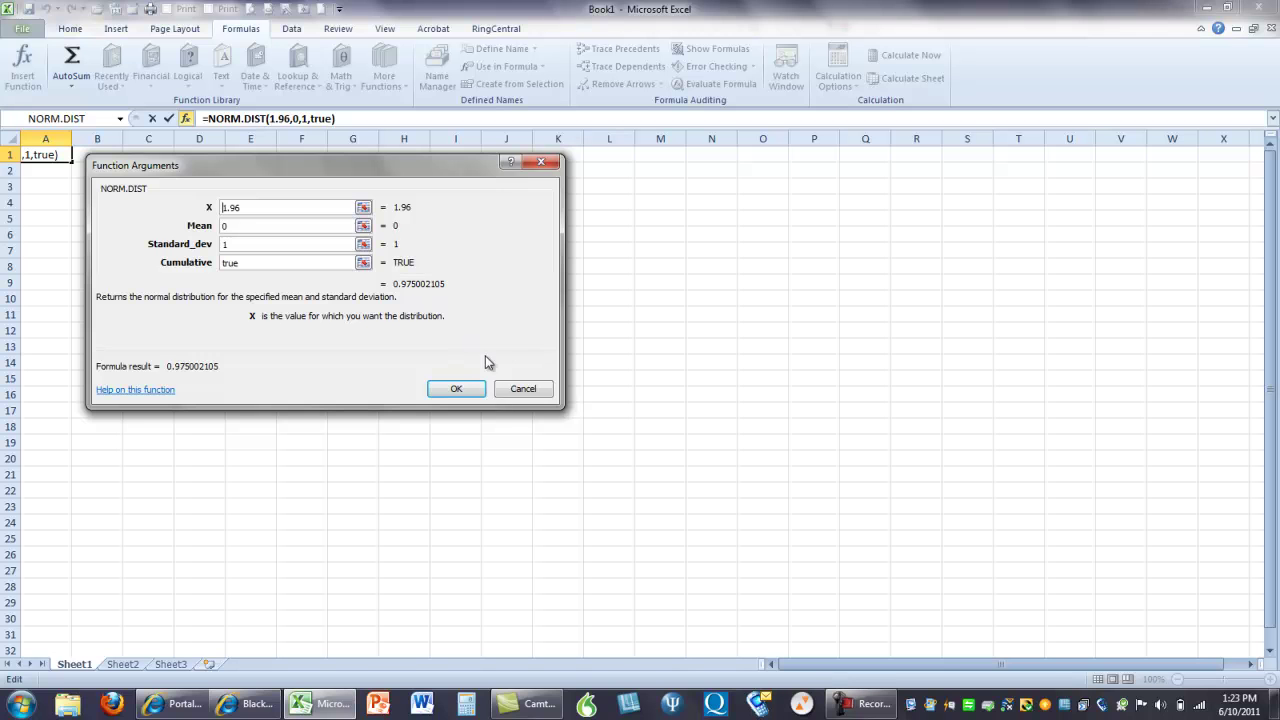
pyautogui.click(520, 389)
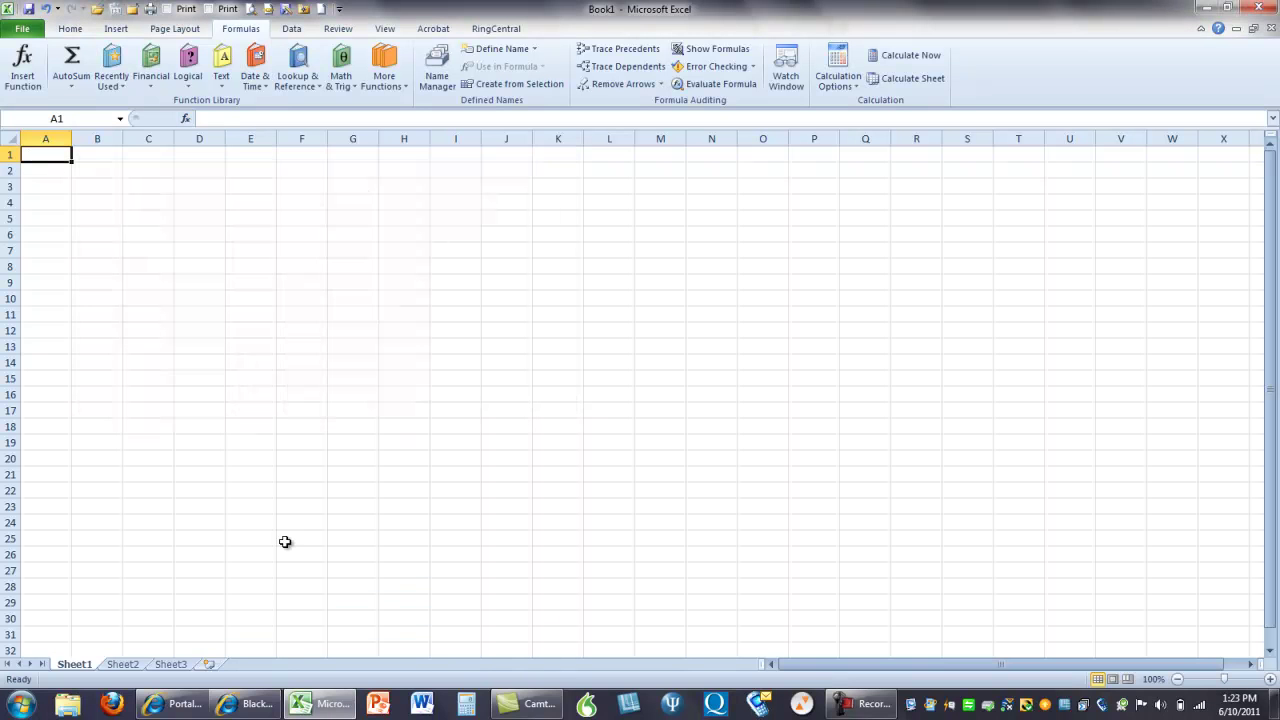
# - In a new Internet Explorer window, search Google for "z calculator" and open the "Z table - Normal Distribution" result
pyautogui.rightClick(184, 708)
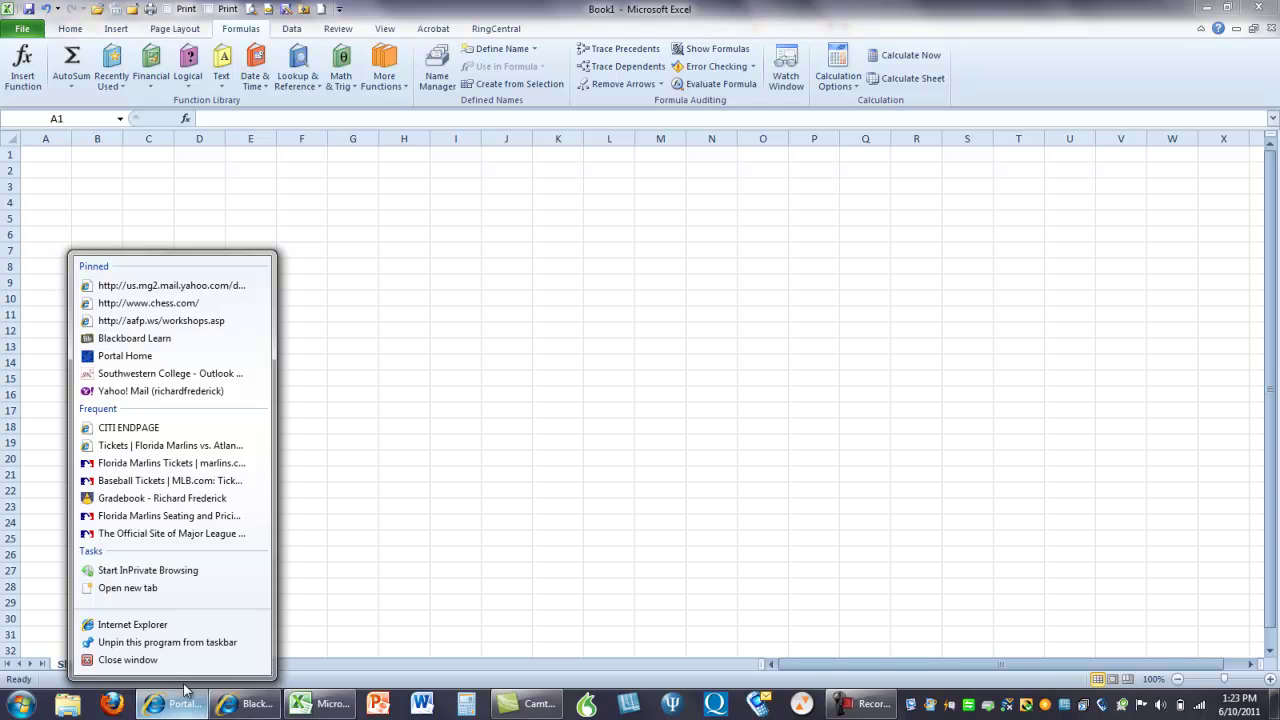
pyautogui.click(187, 630)
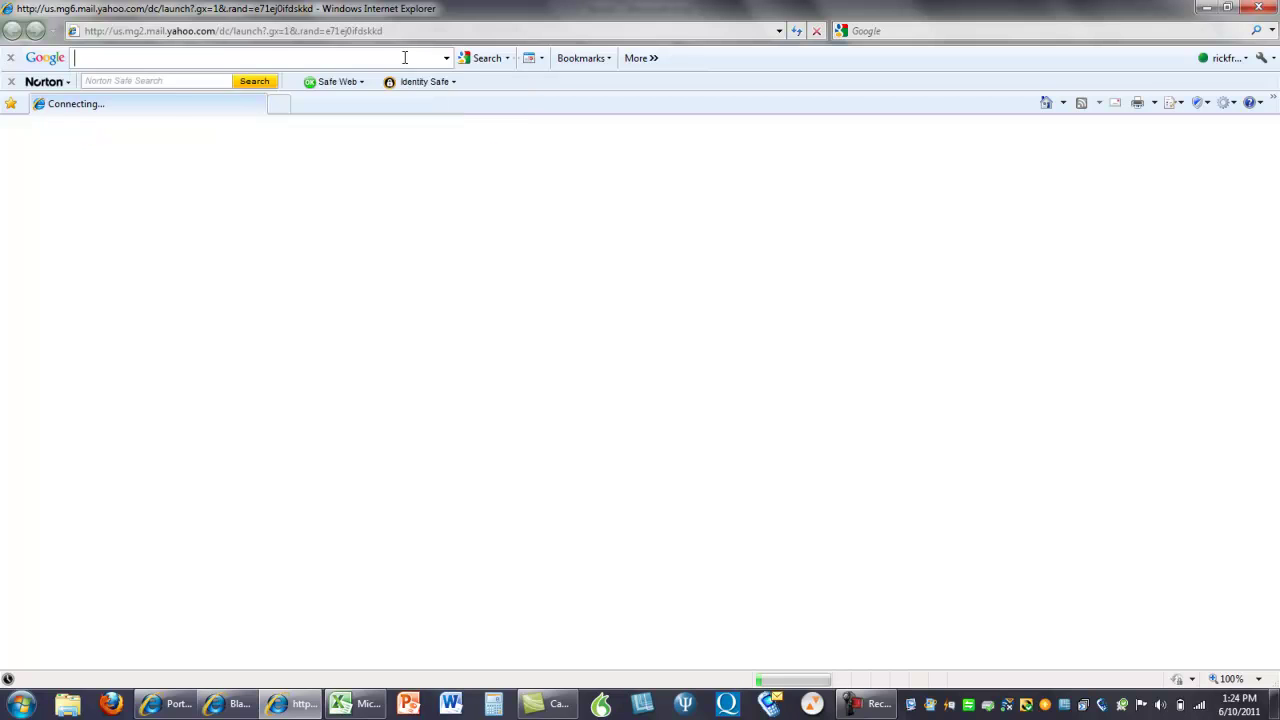
pyautogui.write('z calculator')
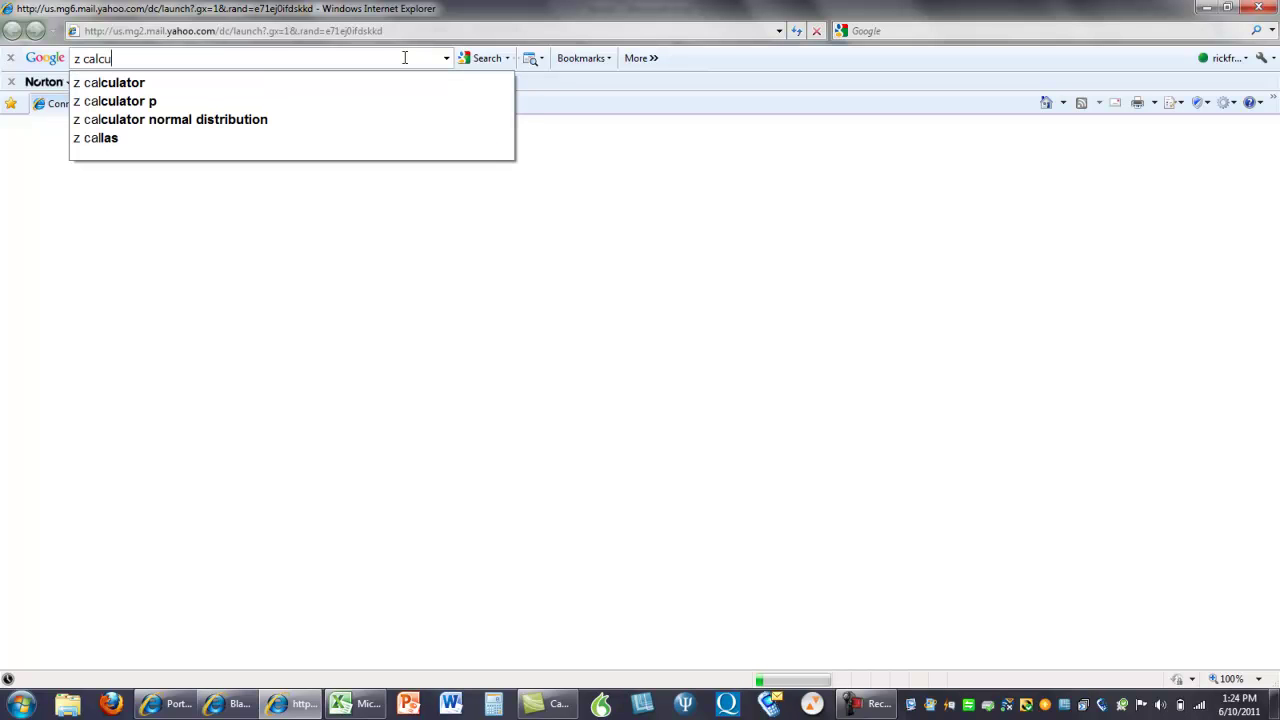
pyautogui.press('Return')
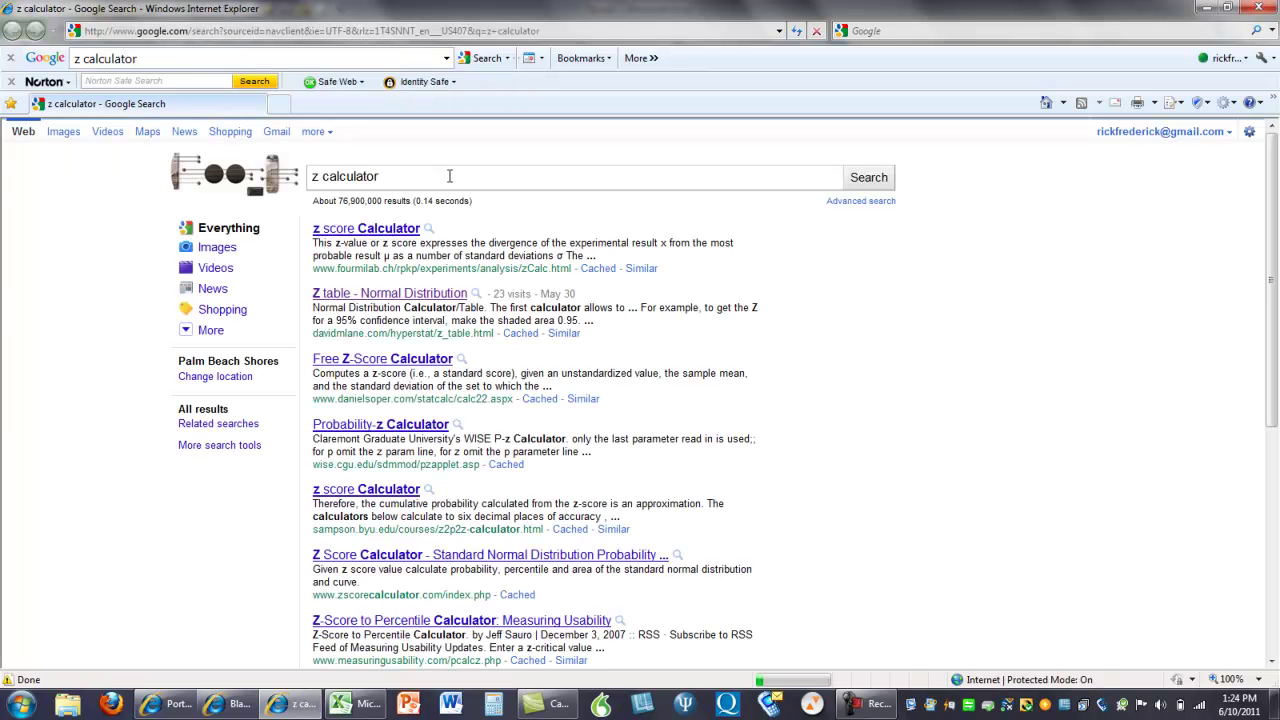
pyautogui.click(406, 318)
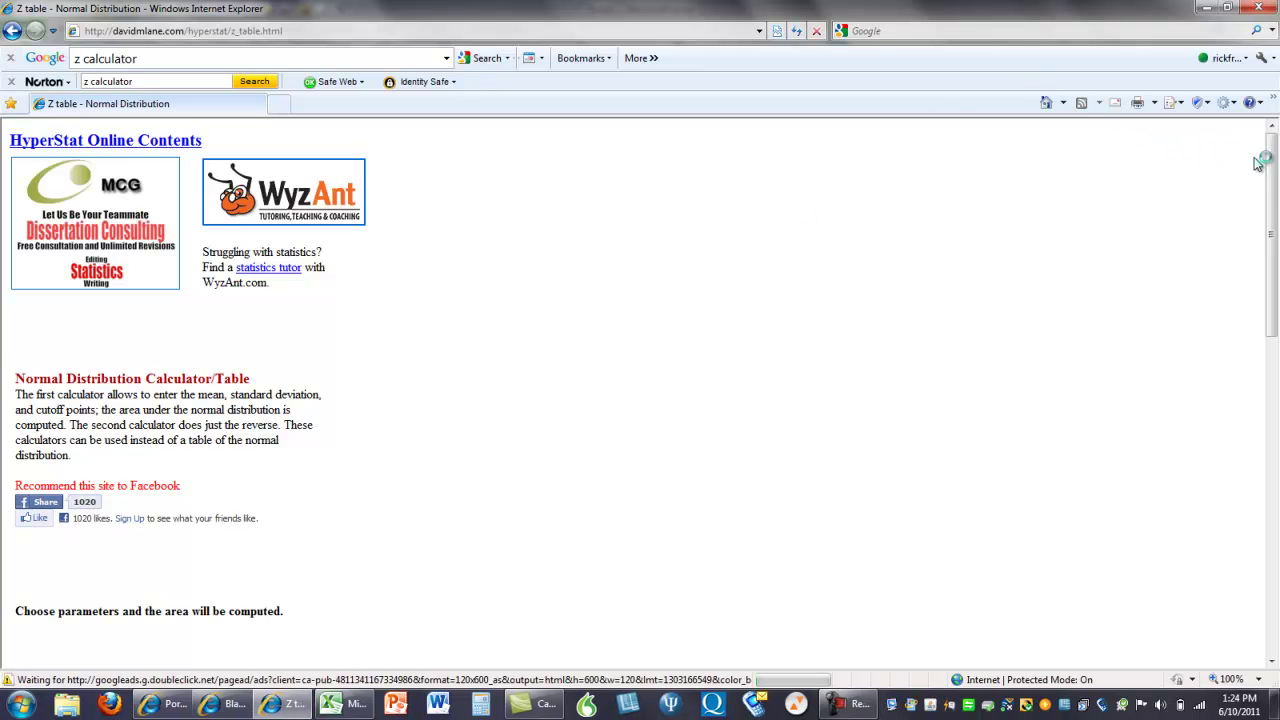
# - Compare the shaded areas in the first calculator for Below 1, Between -1 and 1, Outside -1 or 1, and Above 1
pyautogui.moveTo(1266, 163); pyautogui.dragTo(1266, 322)
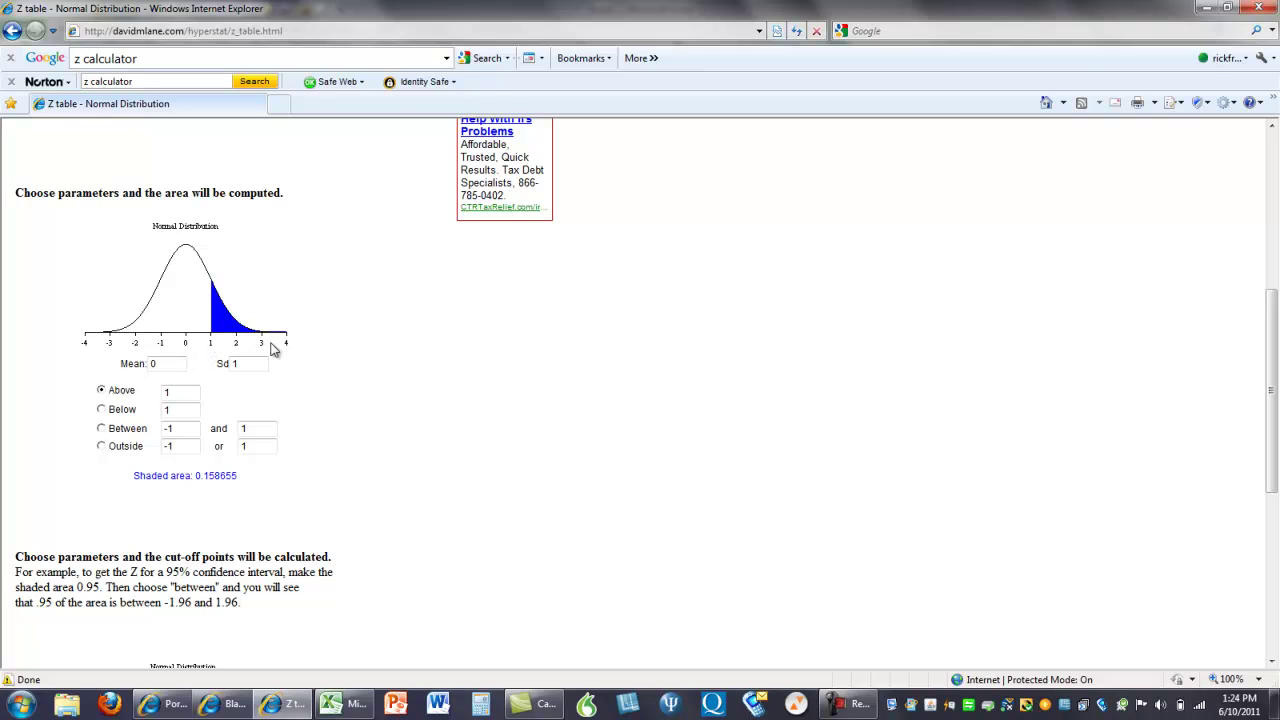
pyautogui.click(101, 410)
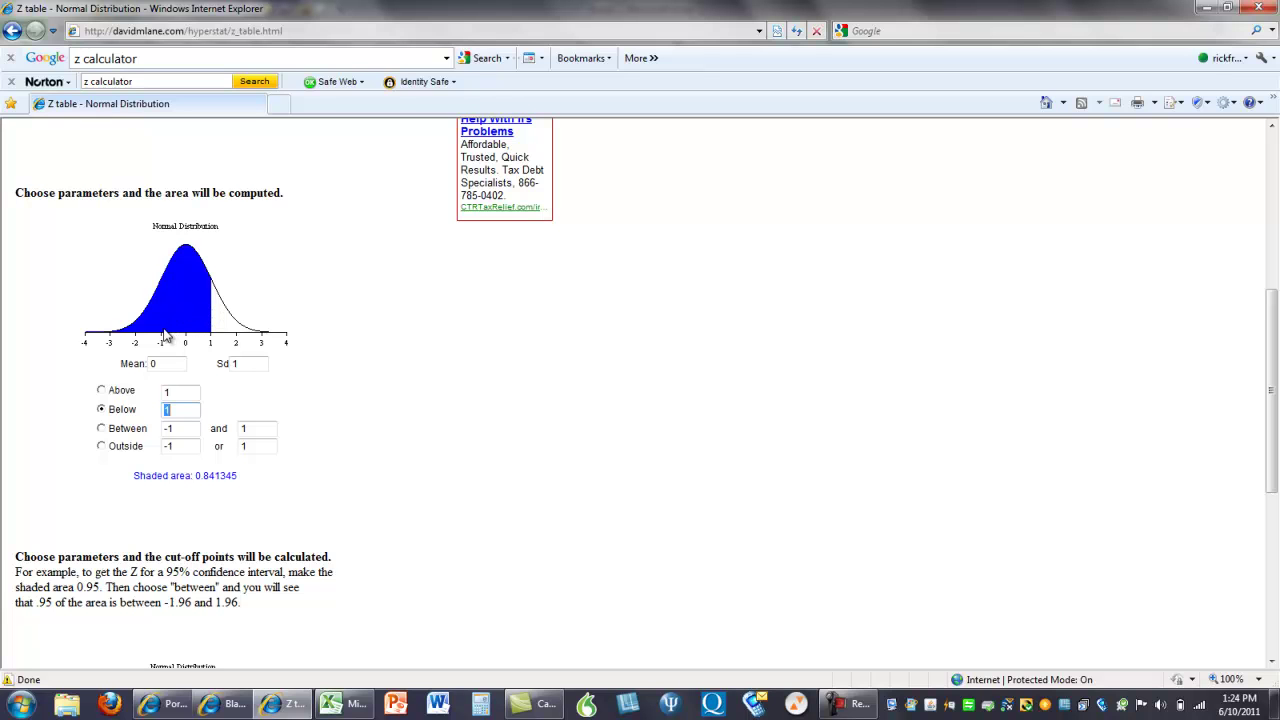
pyautogui.click(102, 429)
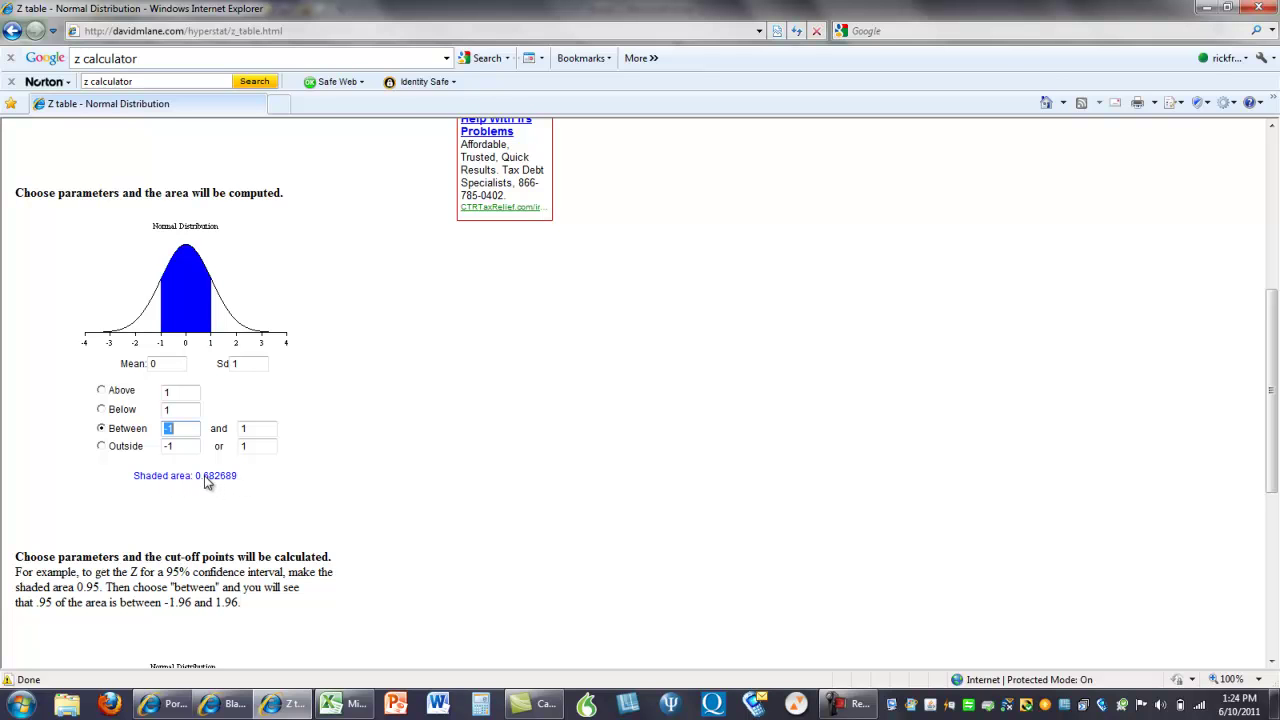
pyautogui.click(101, 446)
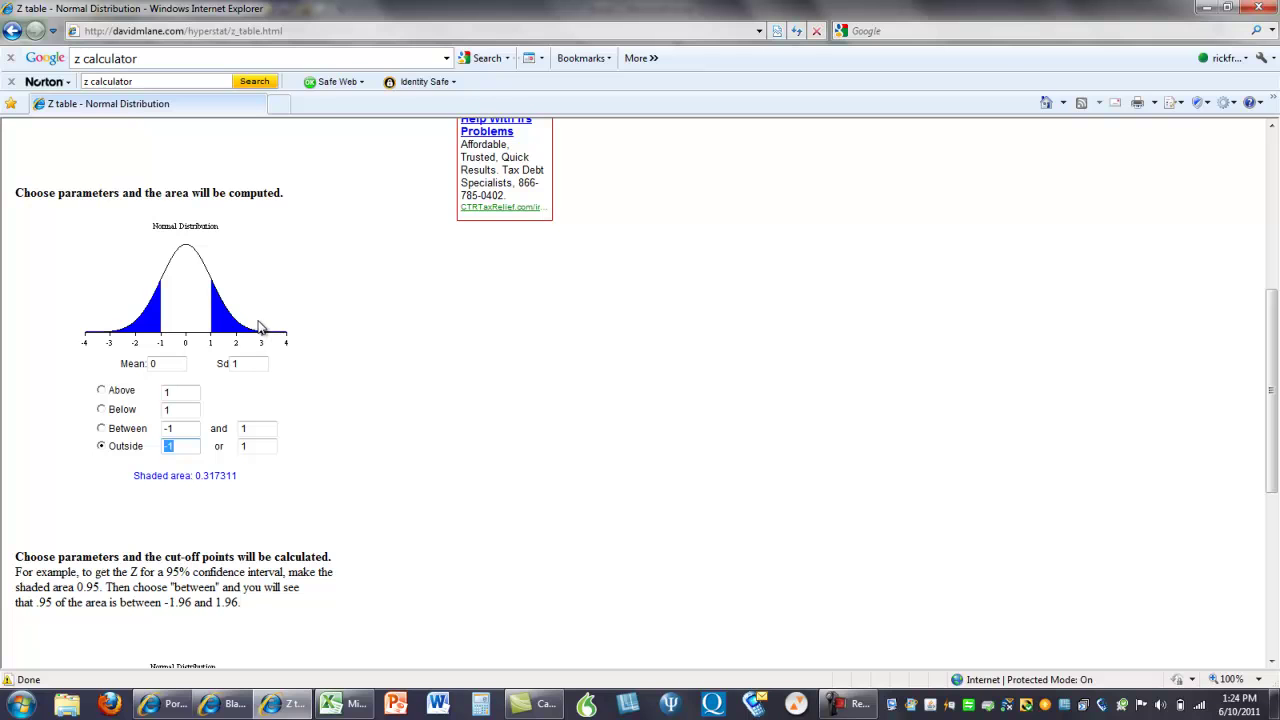
pyautogui.click(102, 391)
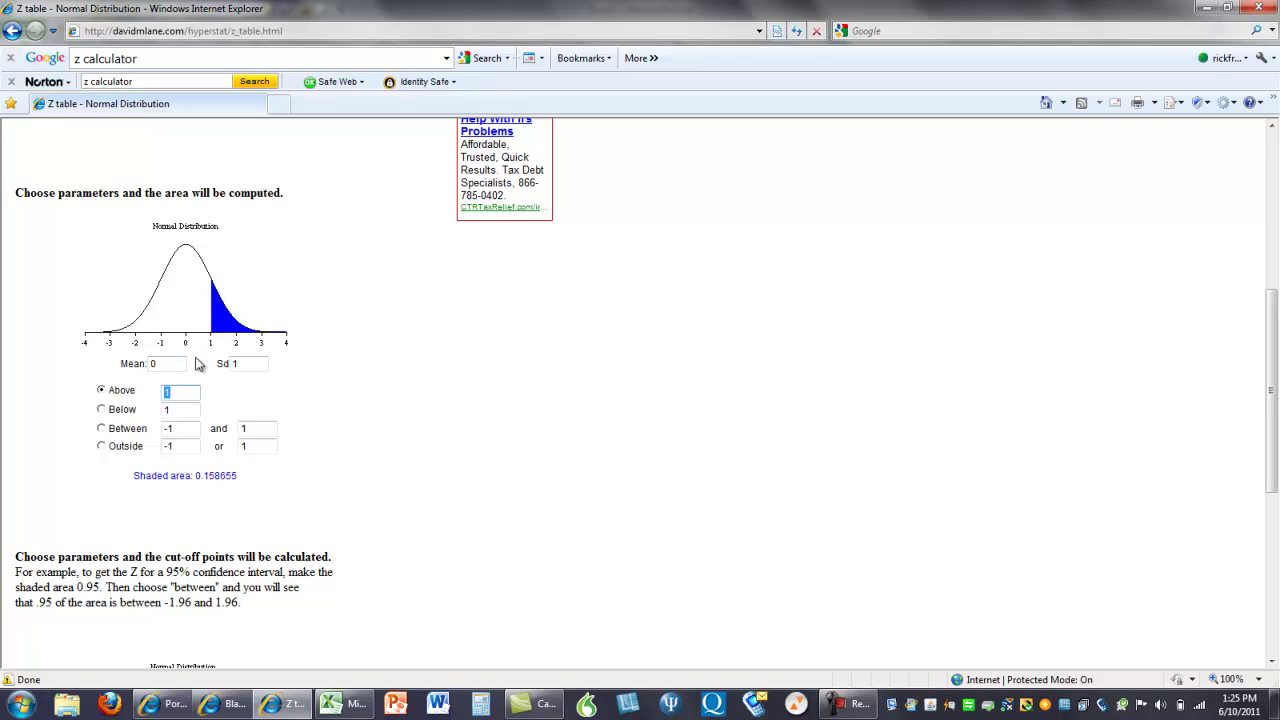
pyautogui.click(108, 414)
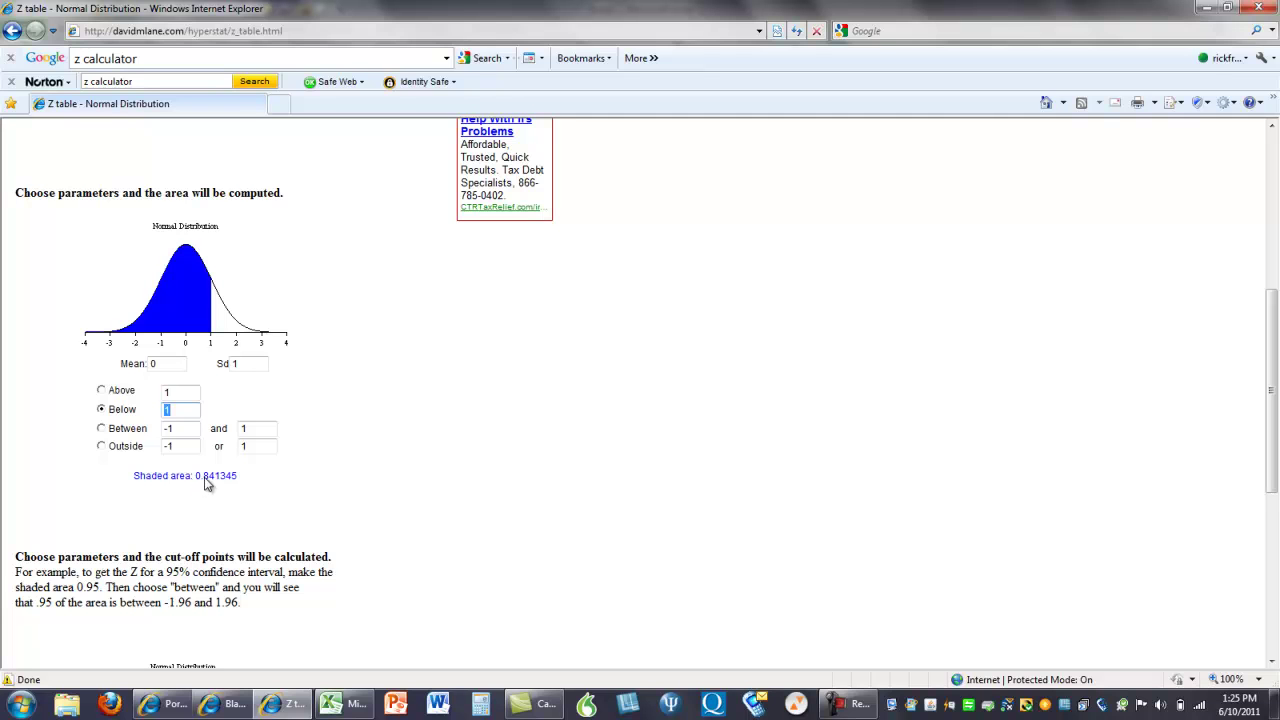
pyautogui.click(102, 429)
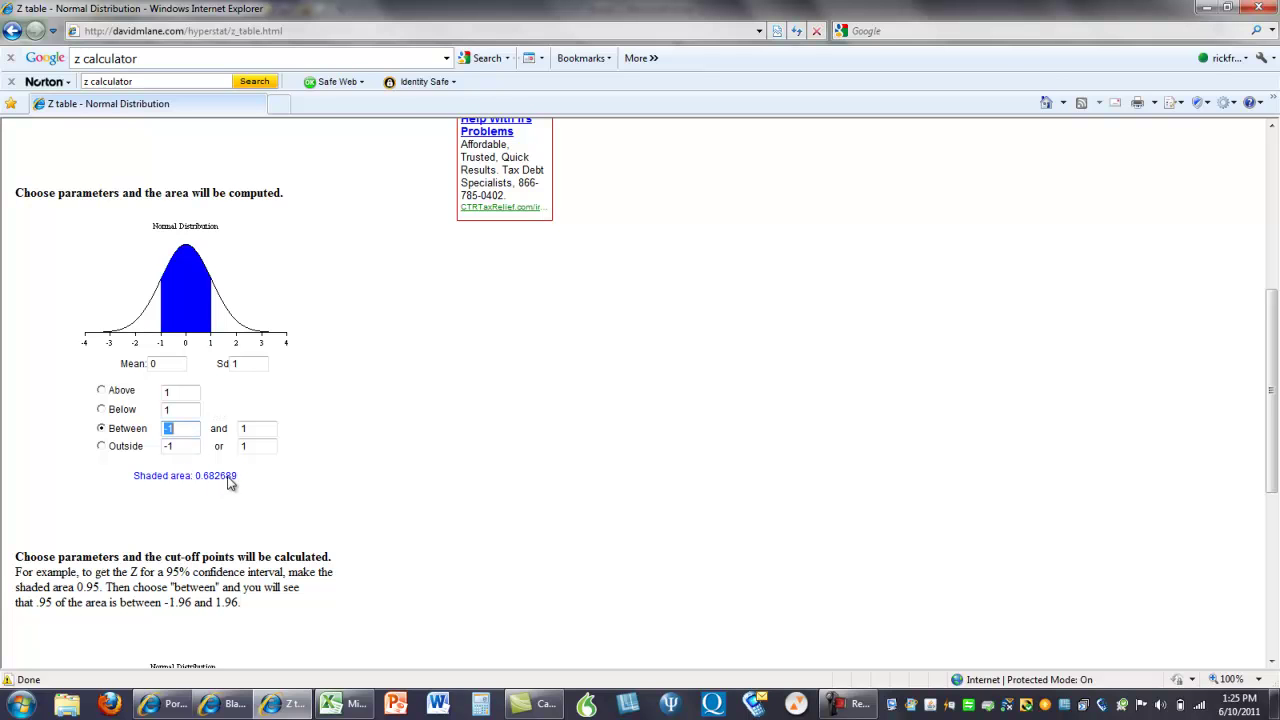
pyautogui.click(101, 446)
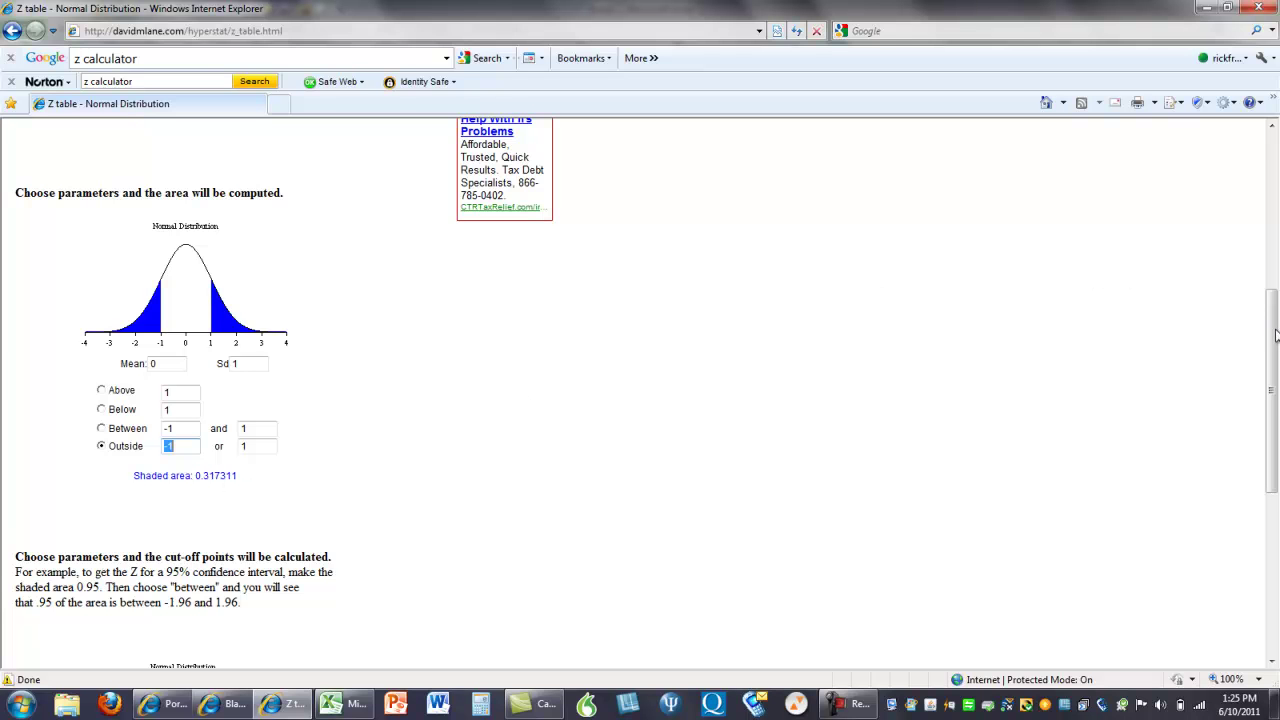
# - Calculate the Above and Below cut-off points for a shaded area of 0.05 in the second calculator
pyautogui.moveTo(1274, 335)
pyautogui.mouseDown()
pyautogui.moveTo(1260, 500)
pyautogui.moveTo(1233, 467)
pyautogui.mouseUp()
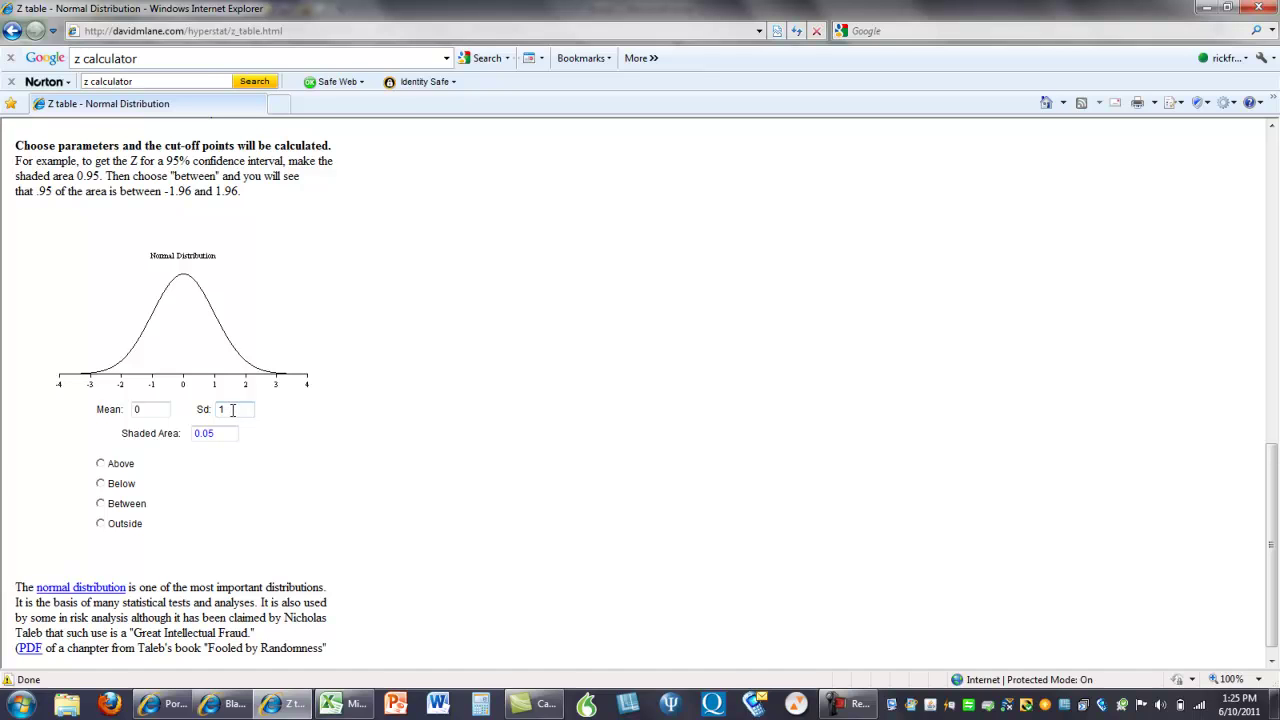
pyautogui.click(107, 467)
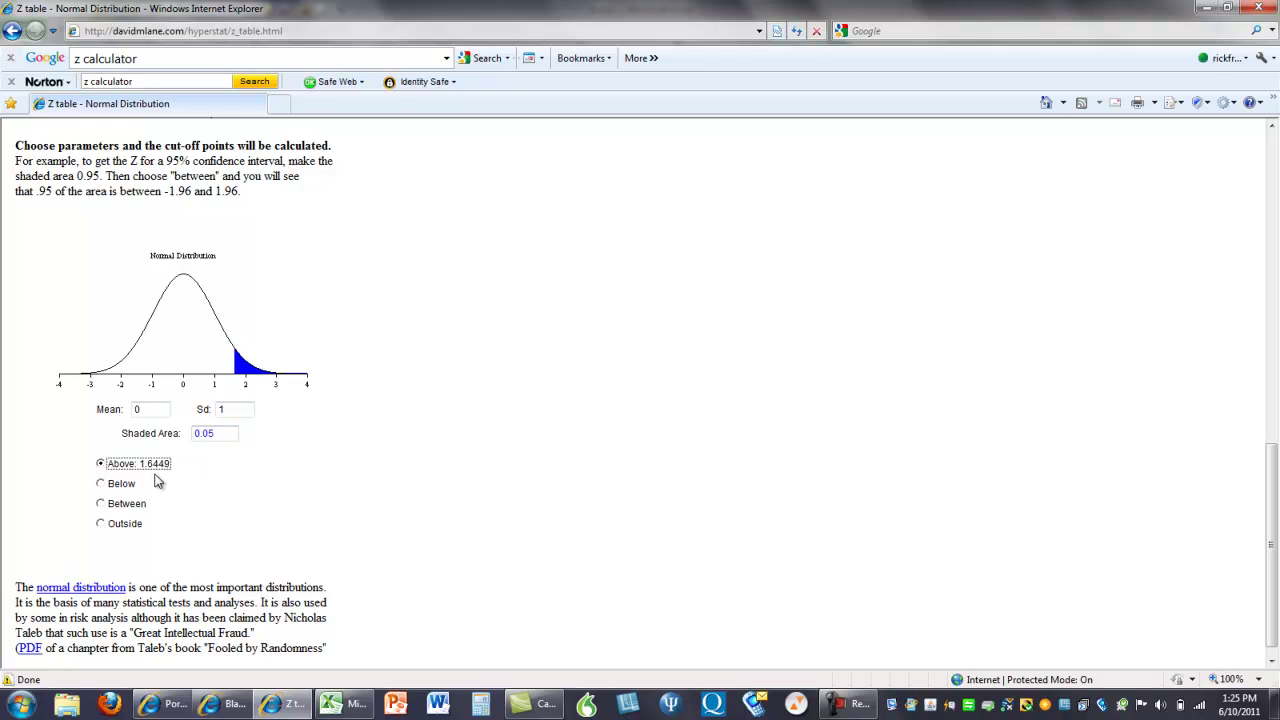
pyautogui.click(213, 434)
pyautogui.click(101, 484)
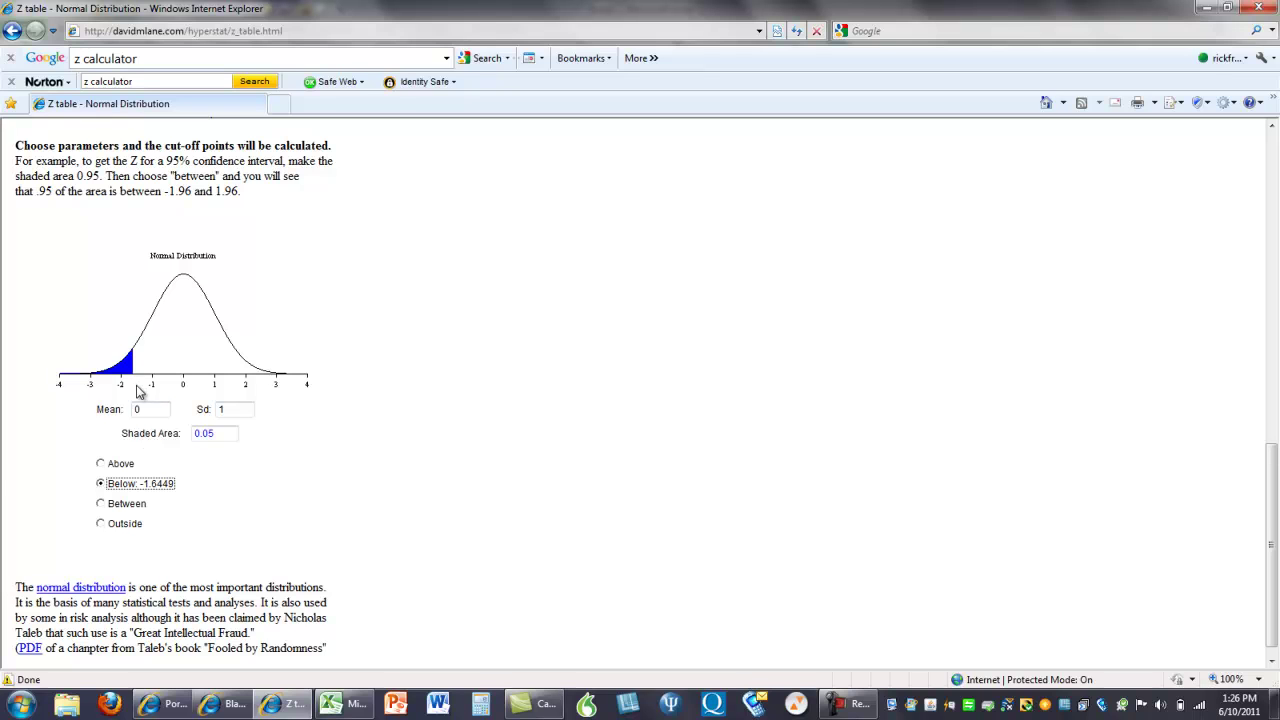
# - Set the second calculator's shaded area to .682 and calculate the Between cut-off points
pyautogui.click(196, 433)
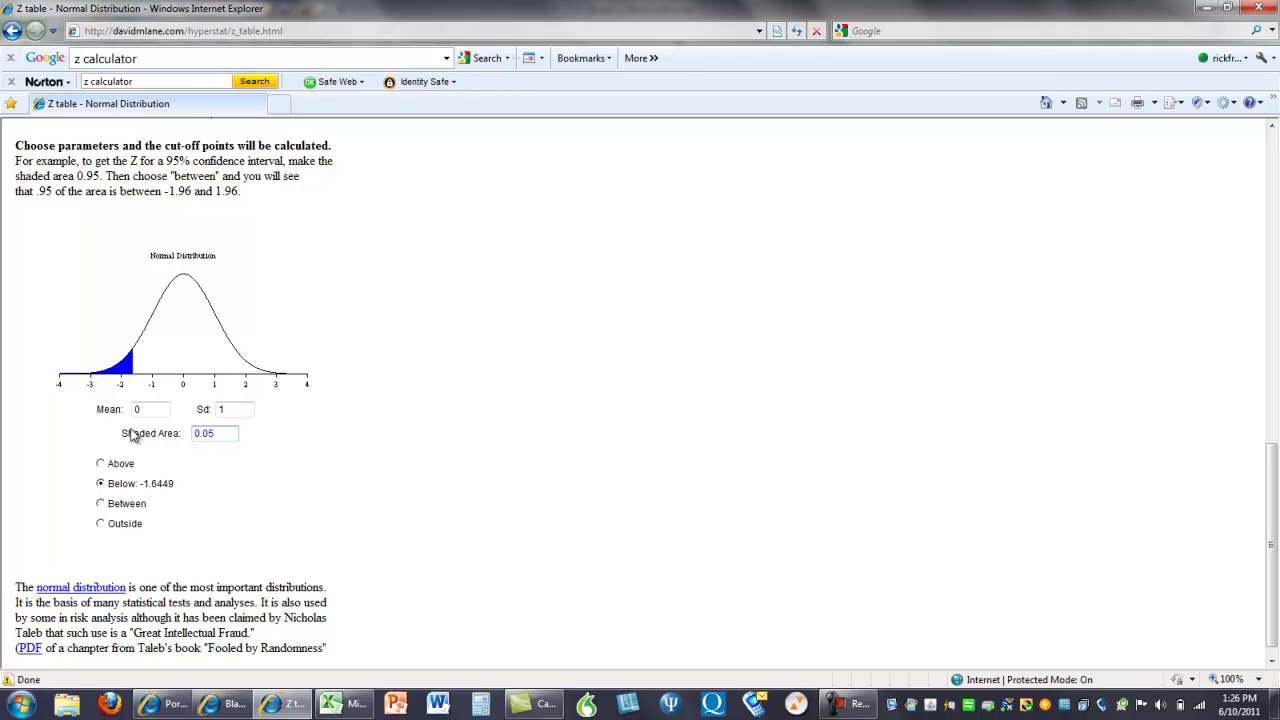
pyautogui.press('Delete')
pyautogui.press('Delete')
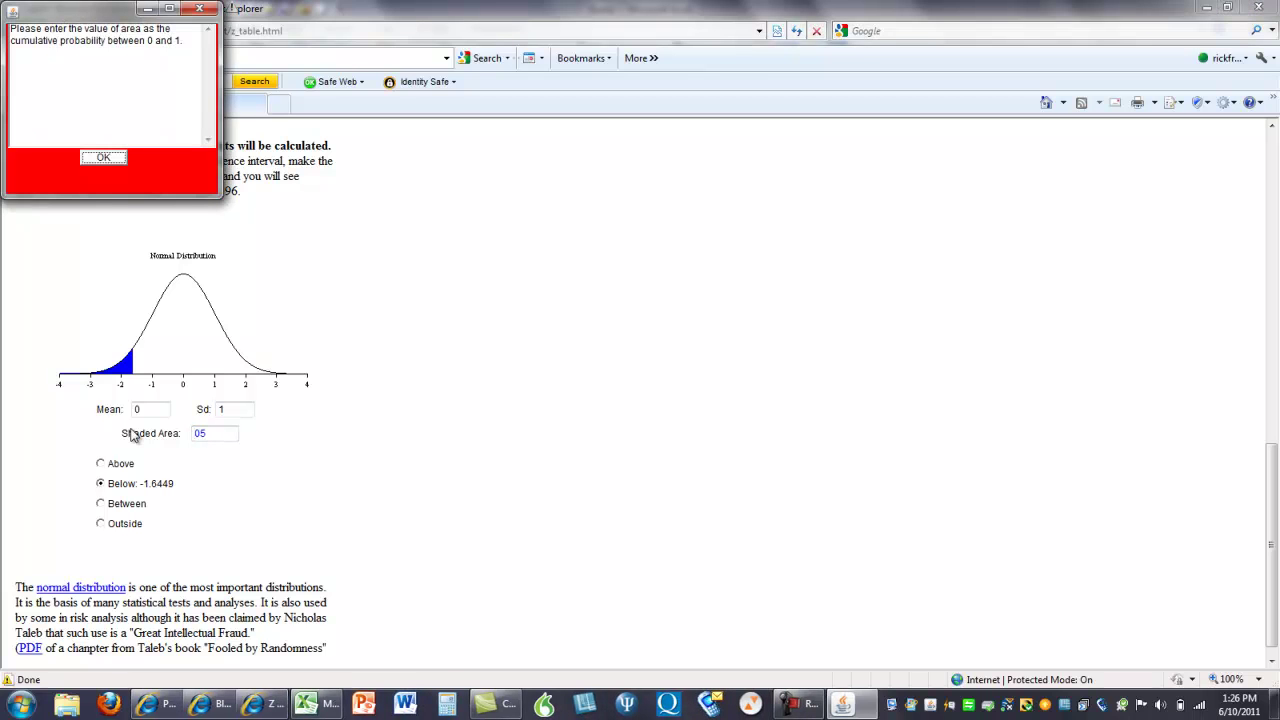
pyautogui.click(205, 12)
pyautogui.click(205, 12)
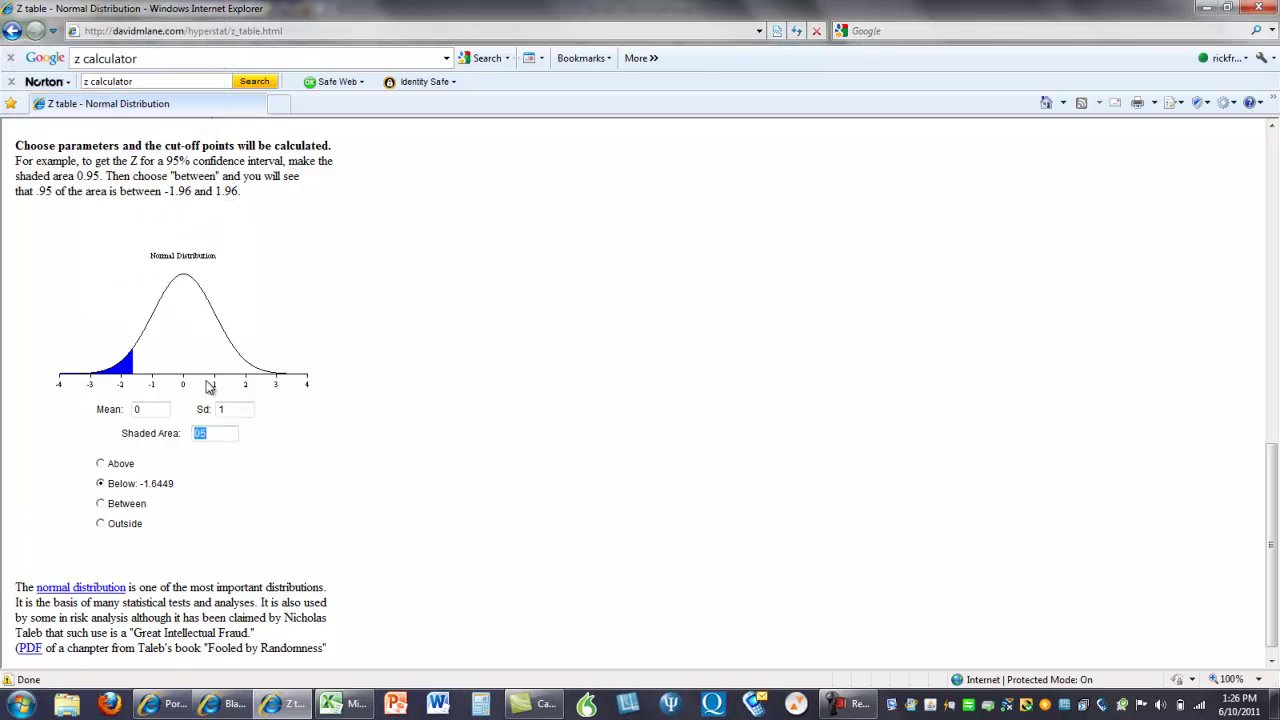
pyautogui.write('.682')
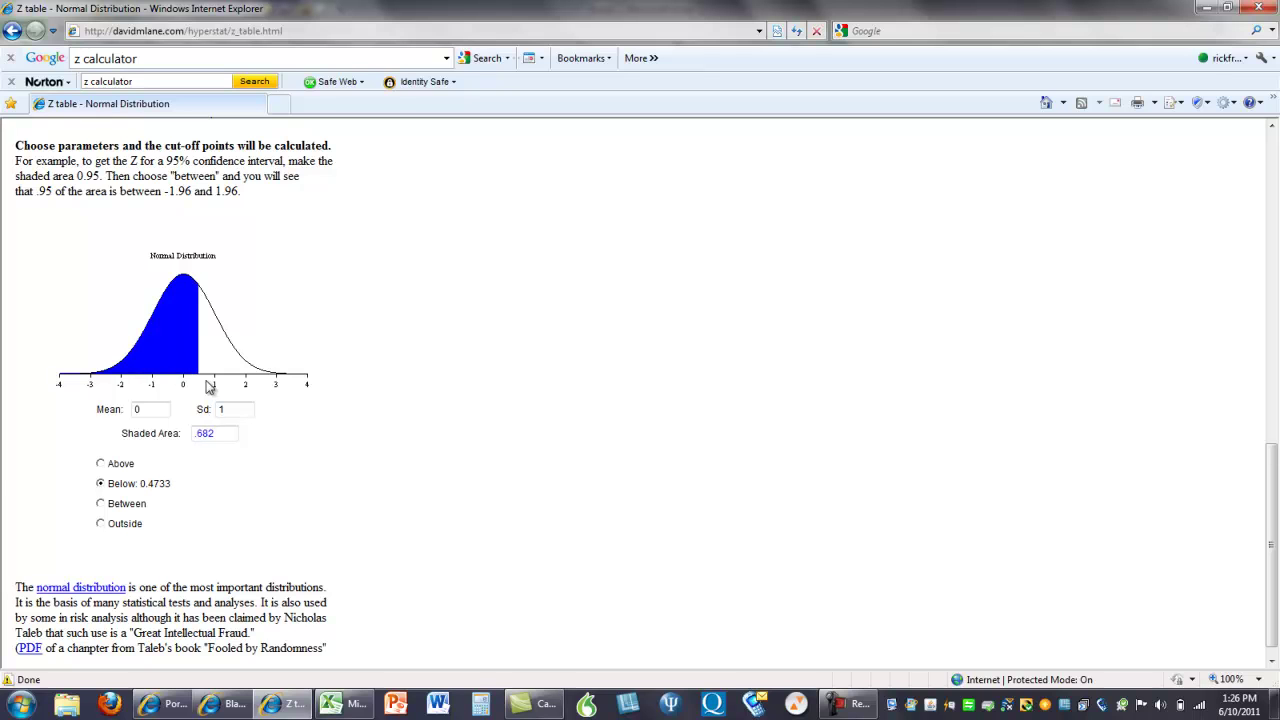
pyautogui.click(100, 504)
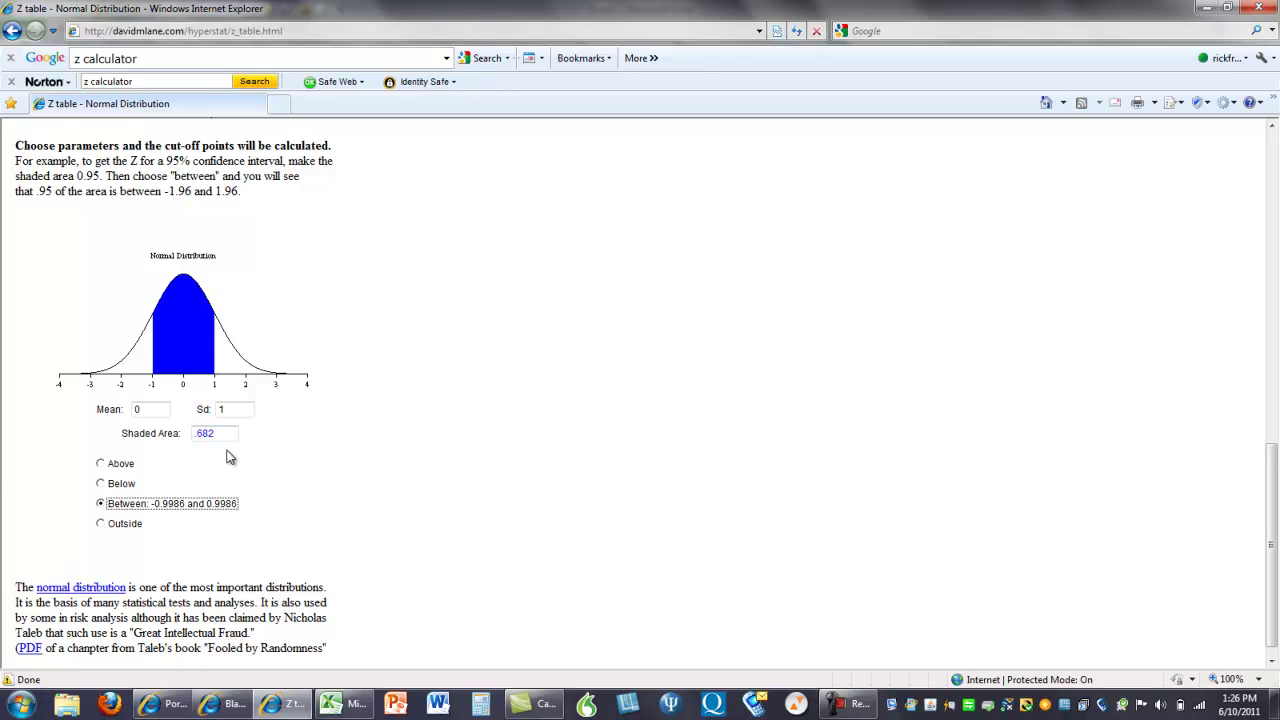
pyautogui.click(195, 434)
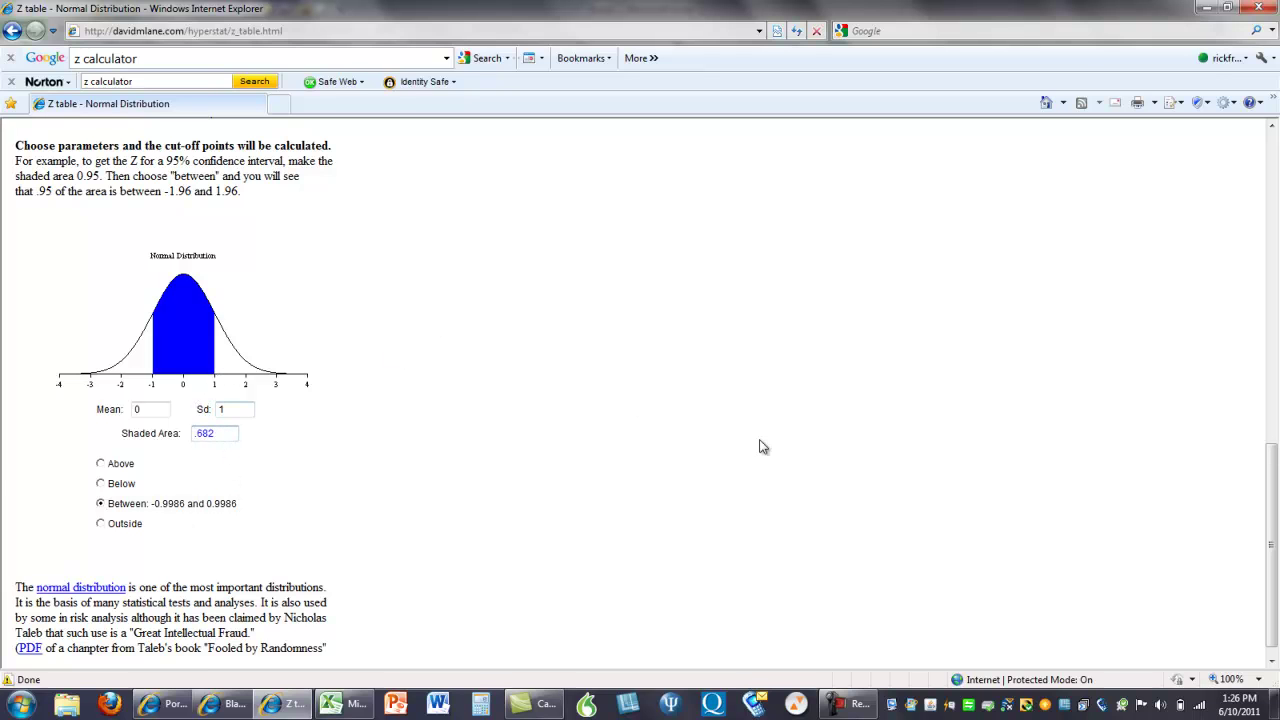
pyautogui.moveTo(1273, 513); pyautogui.dragTo(1262, 346)
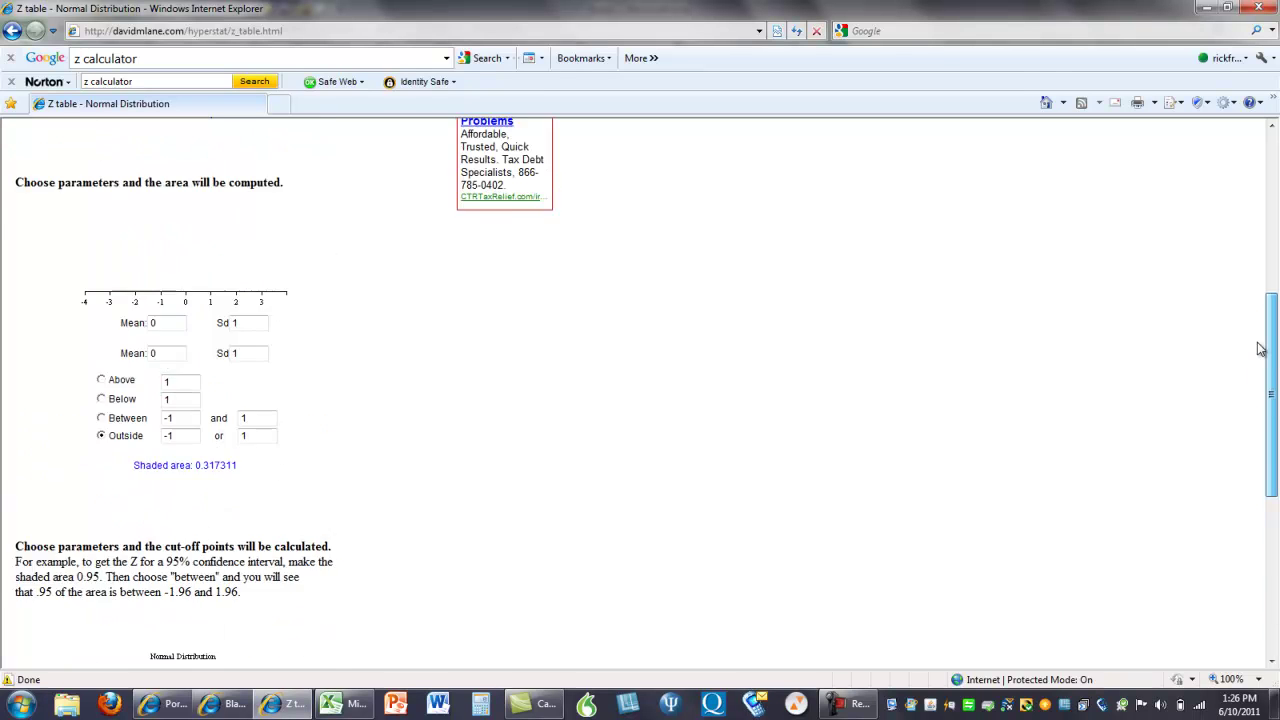